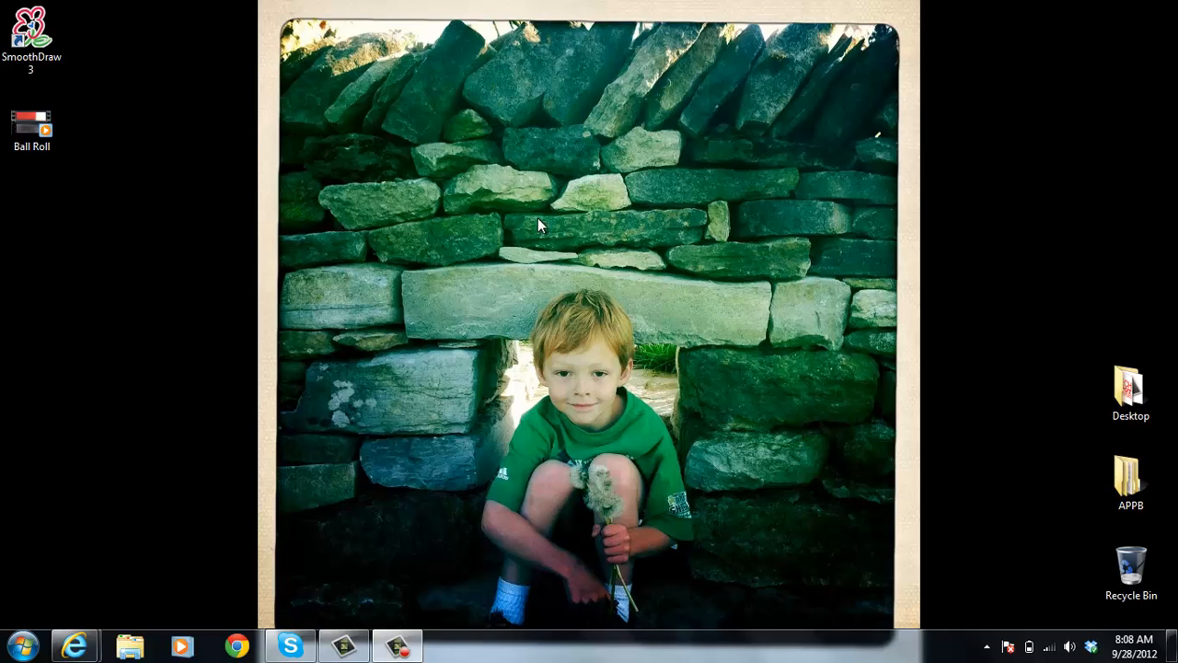
Watch the Ball Roll video from the desktop in the media player and close the player
click(20, 131)
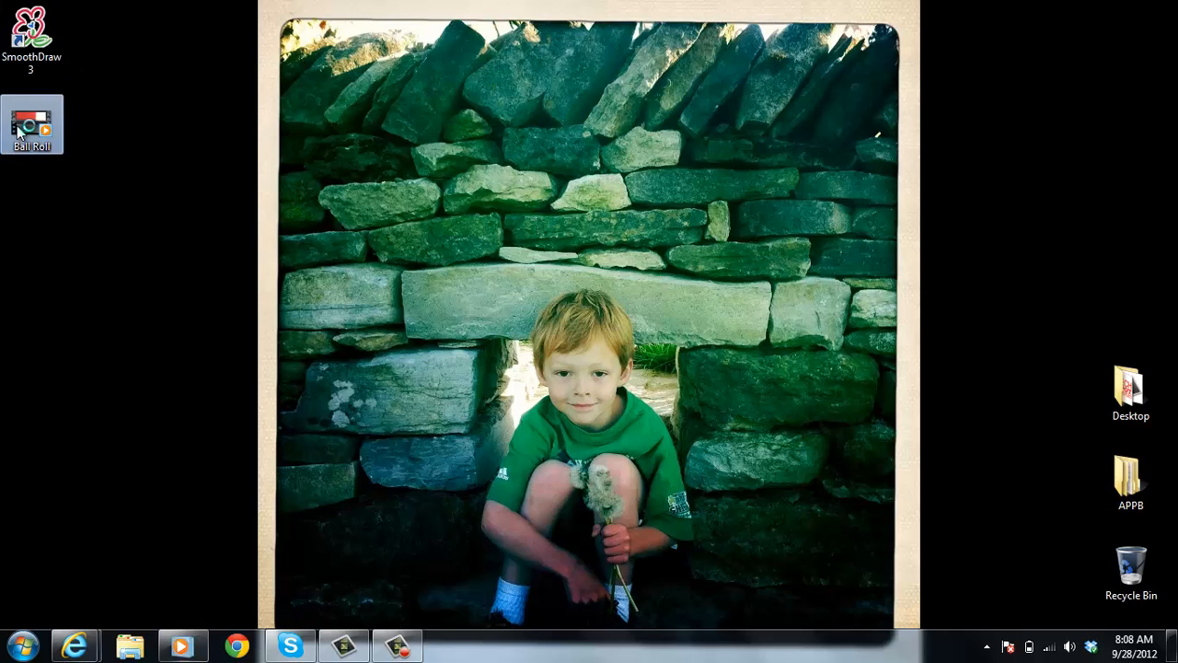
double_click(21, 132)
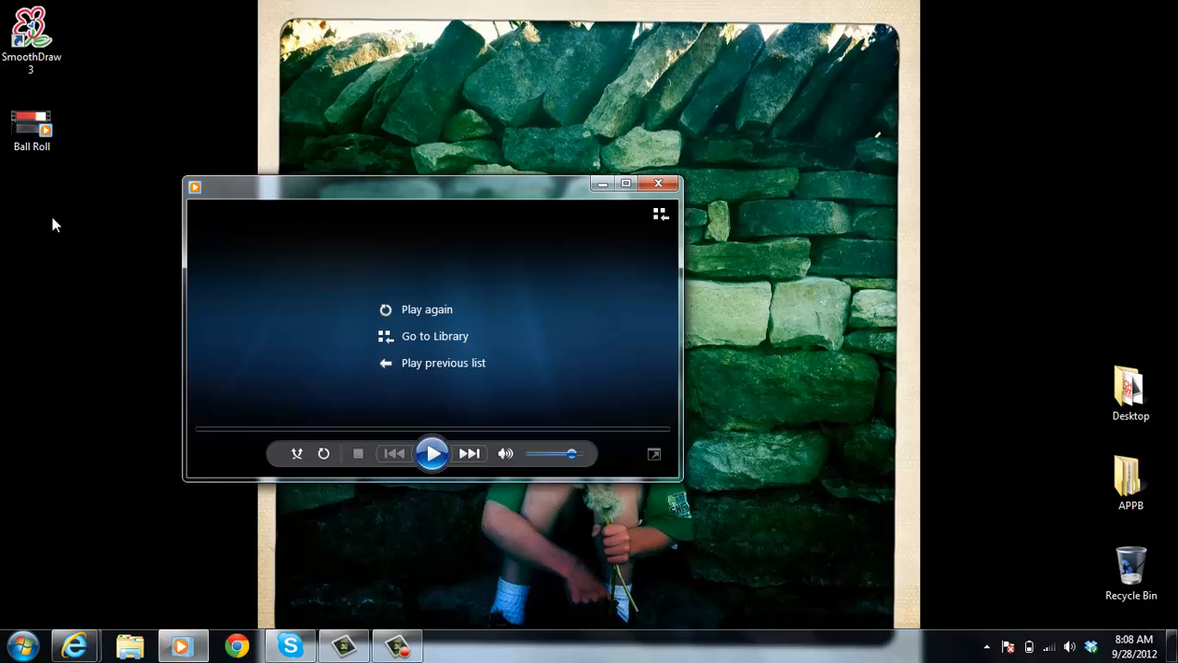
click(659, 184)
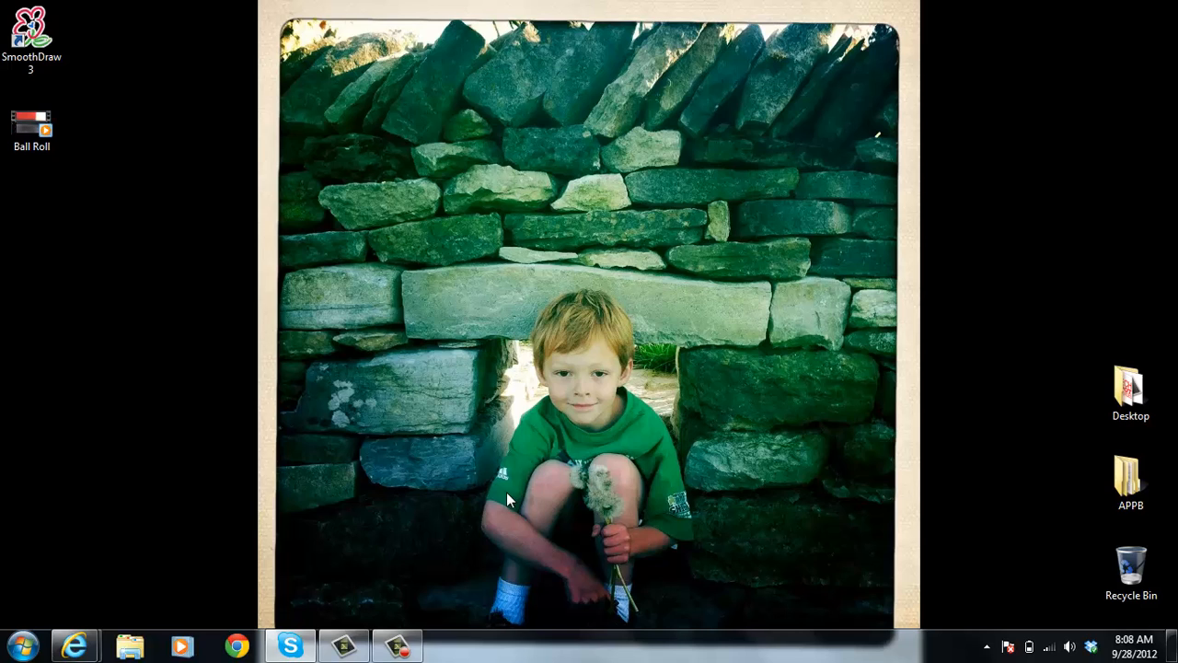
Launch Logger Pro 3.8.5.1 and insert the Ball Roll movie from the Desktop folder
click(23, 642)
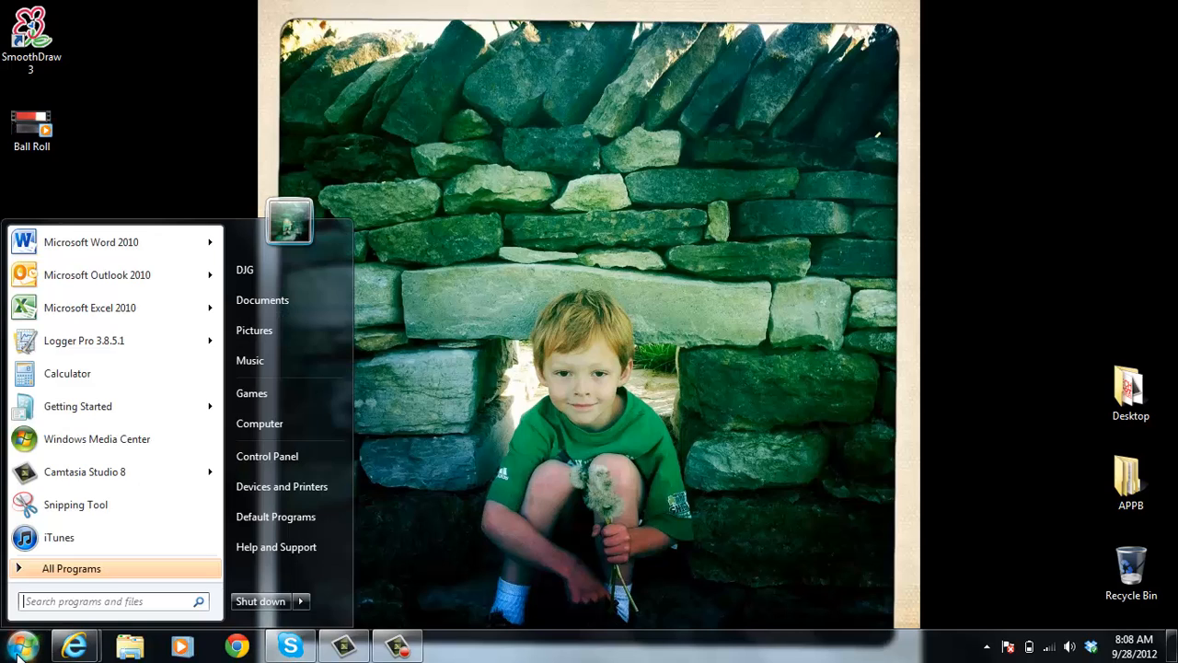
click(110, 342)
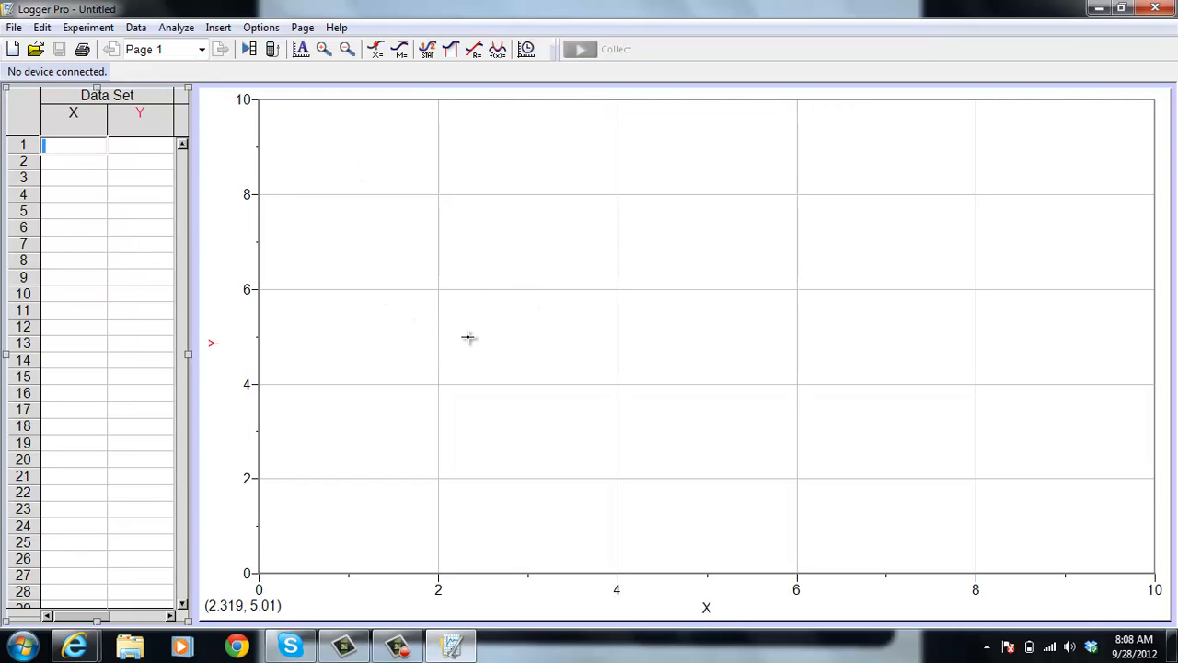
click(217, 27)
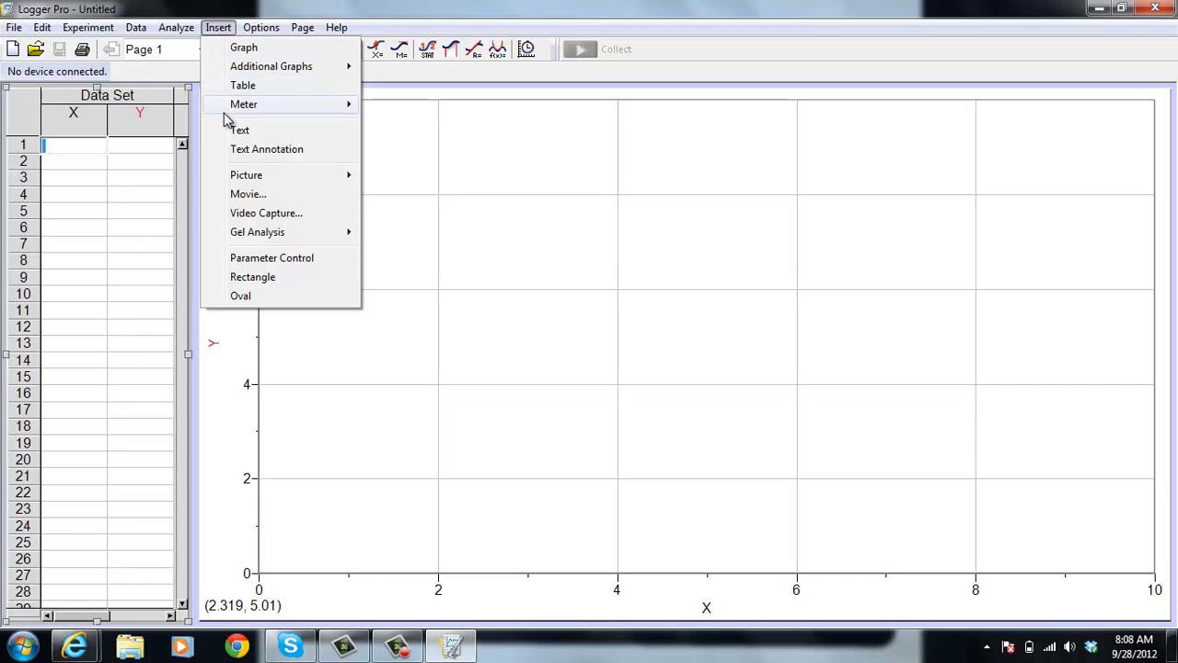
click(246, 194)
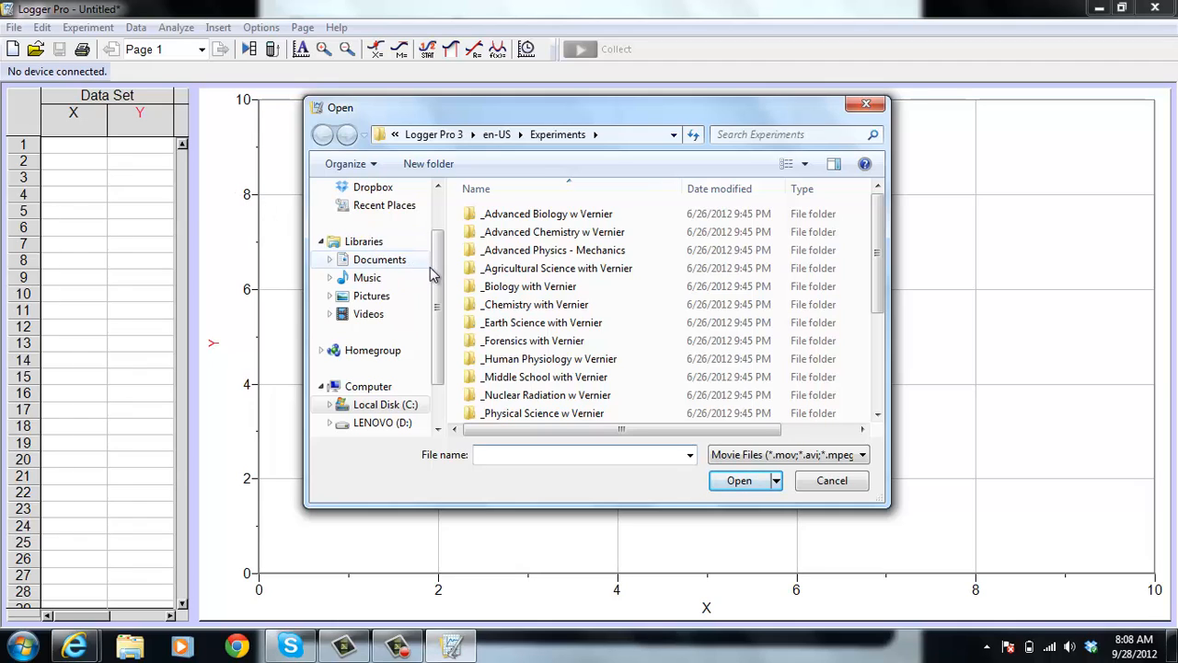
scroll(439, 267, up, 2)
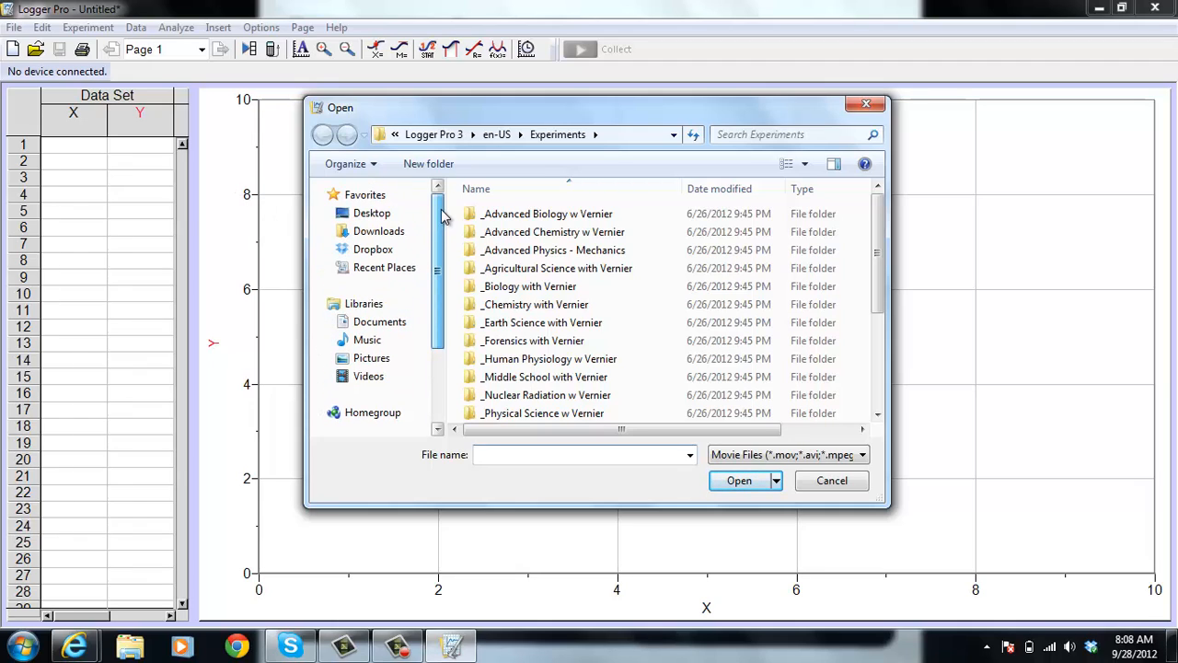
click(392, 218)
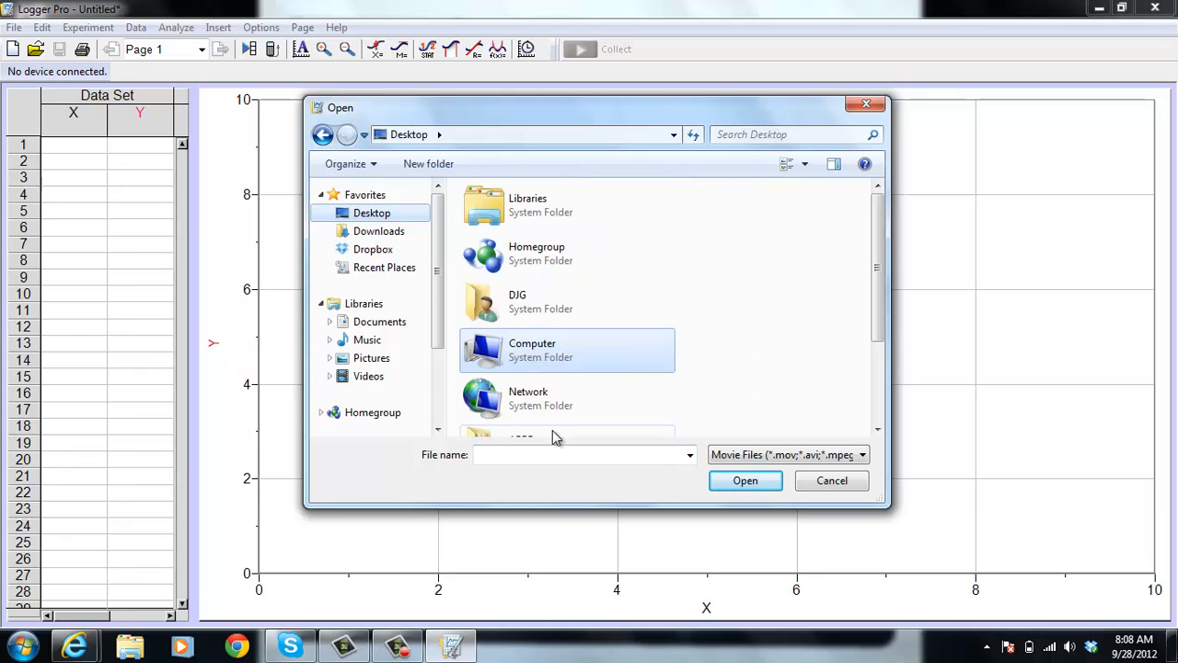
drag(877, 236, 875, 331)
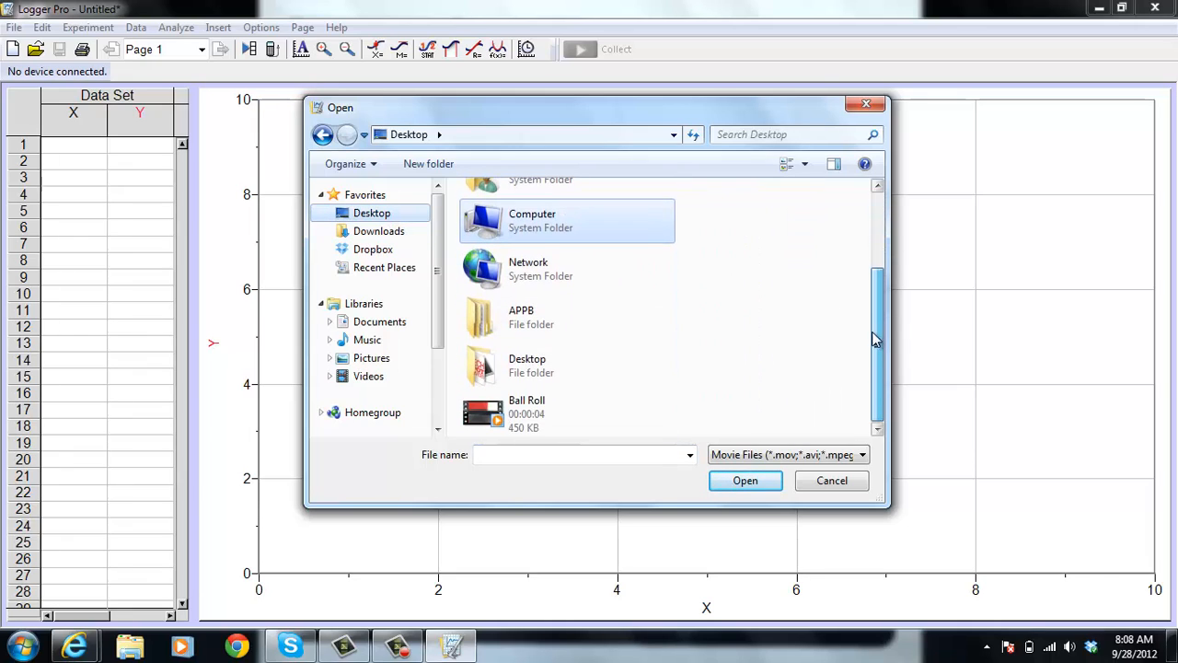
click(509, 419)
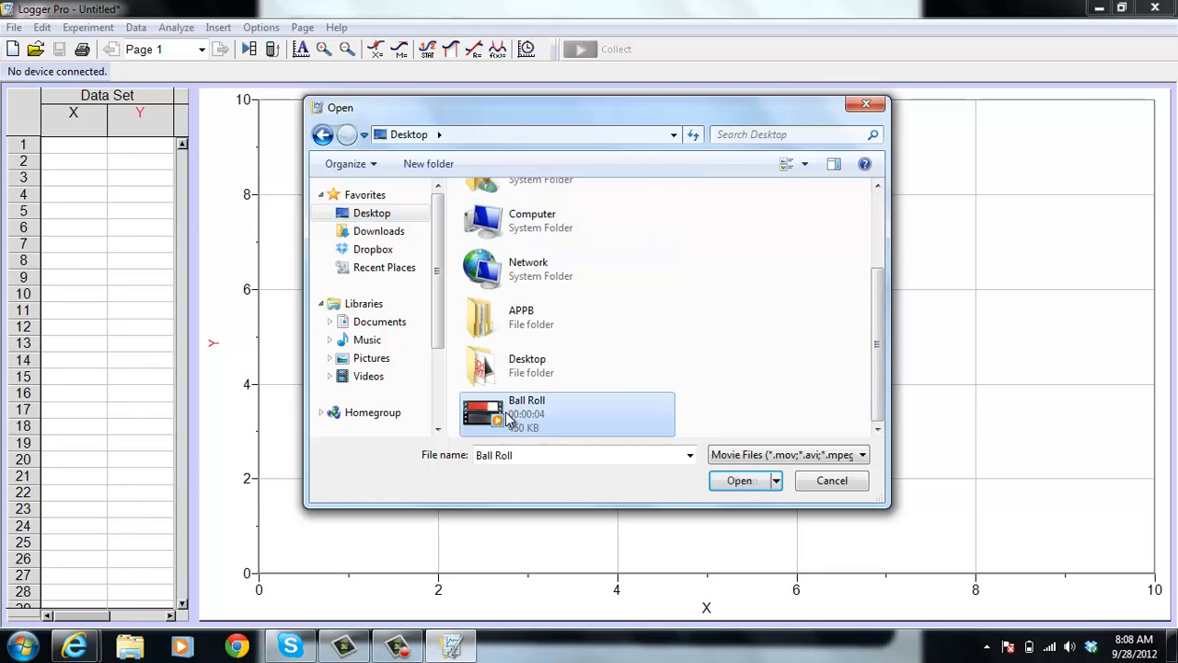
click(738, 485)
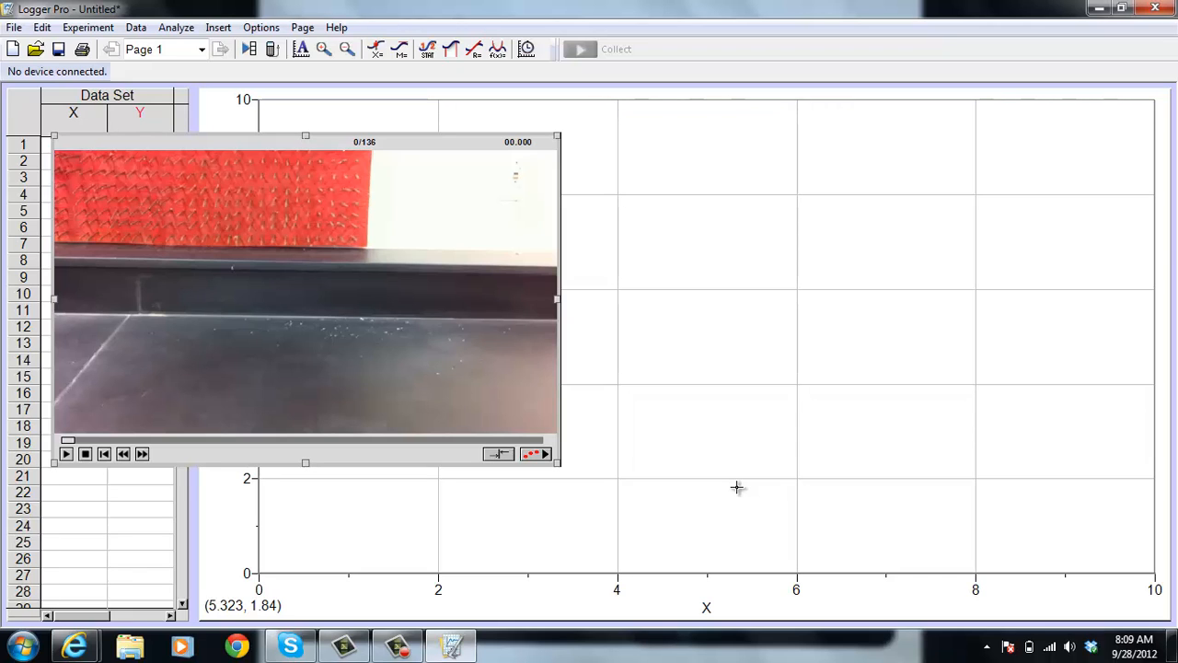
Move the movie off the data table onto the graph area and enable video analysis for it
drag(374, 148, 671, 163)
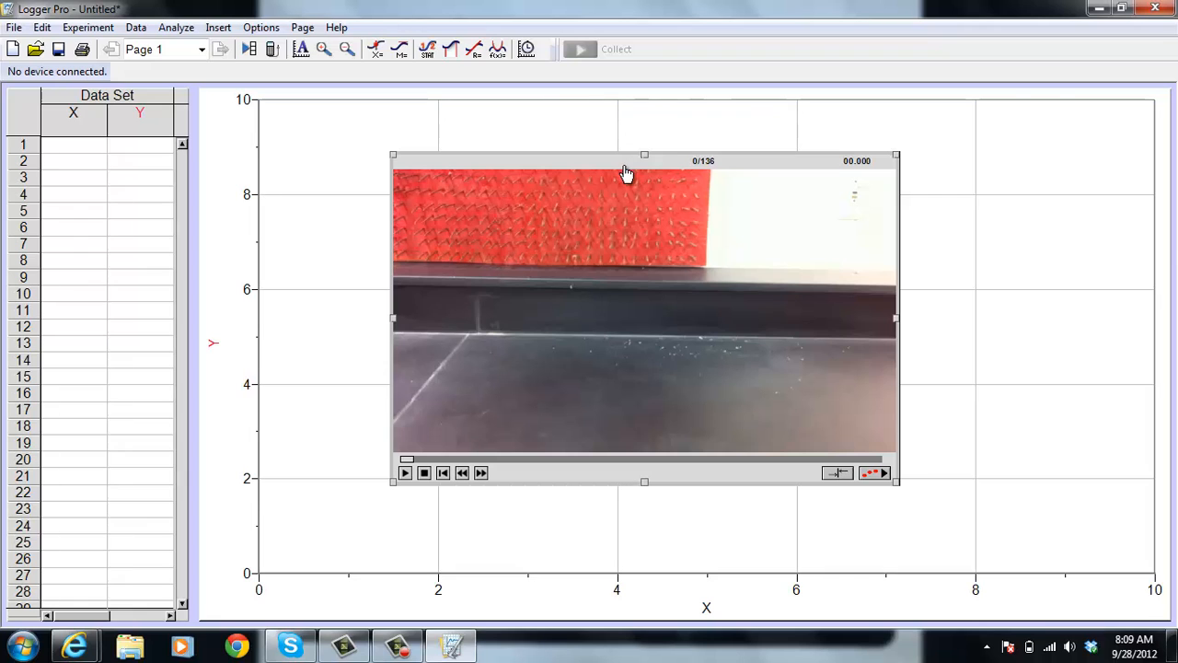
drag(620, 168, 787, 146)
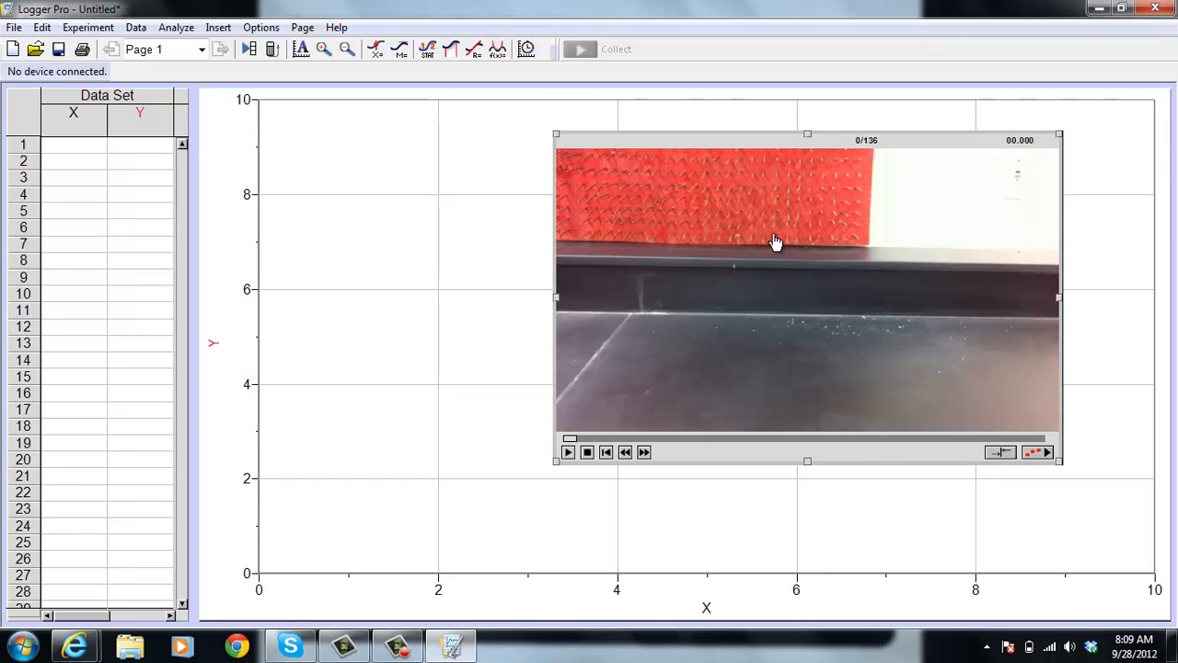
drag(742, 149, 697, 164)
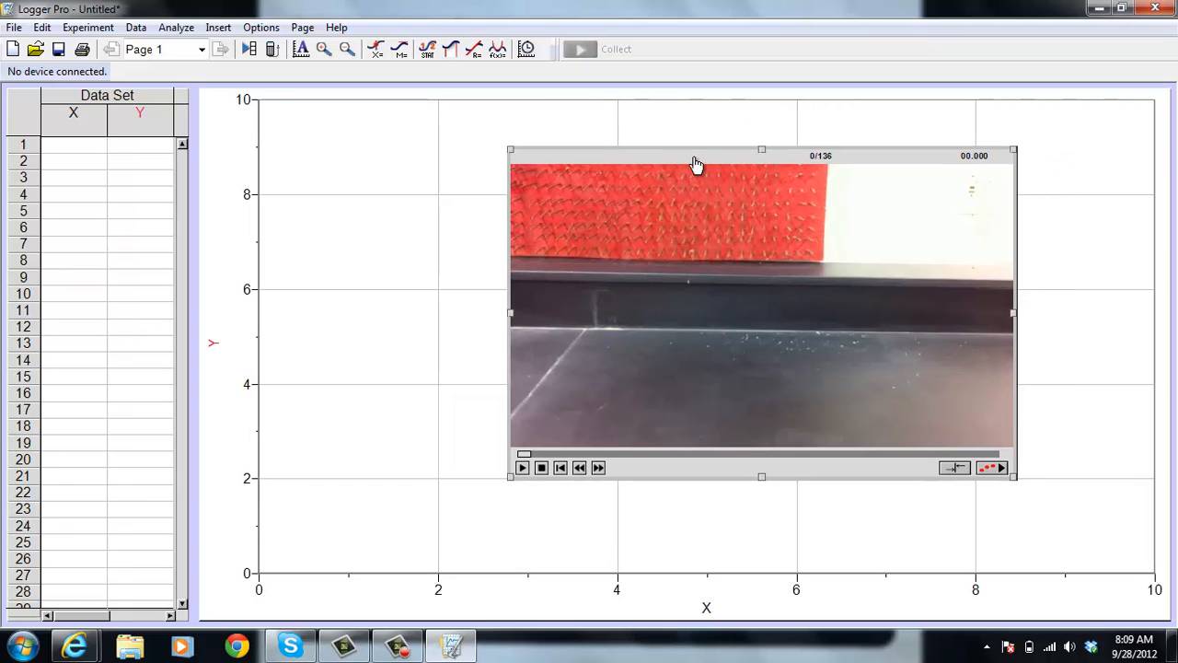
click(1001, 470)
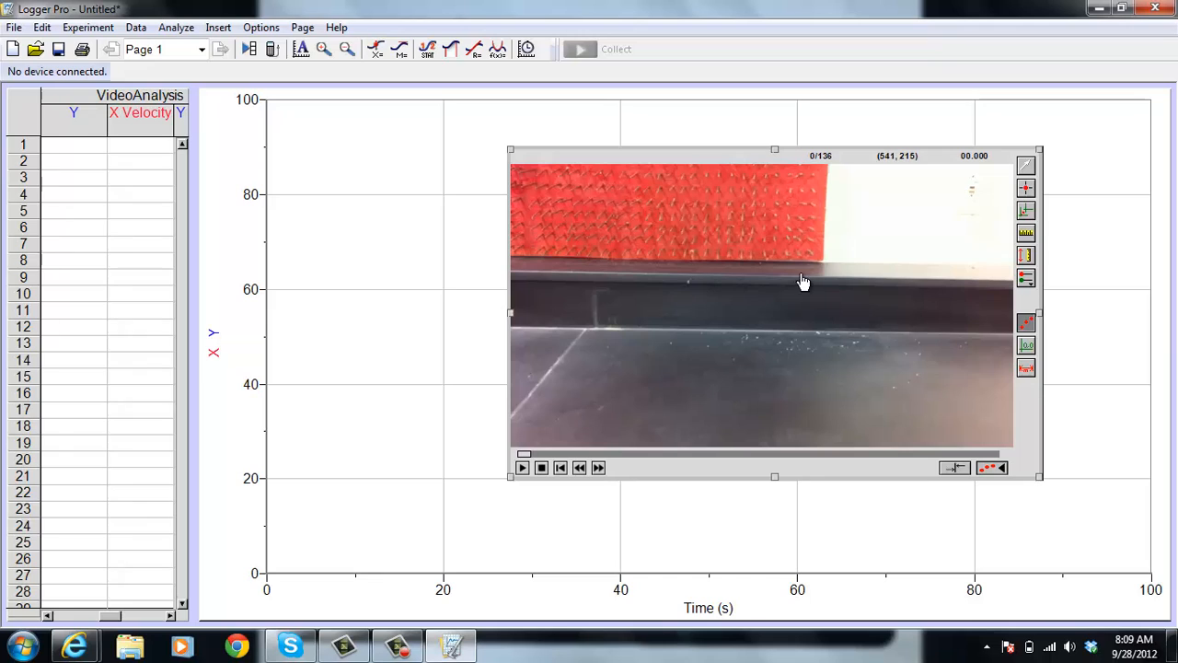
Set the movie scale with a vertical line spanning the dark back ledge, defined as 7 in
click(1027, 236)
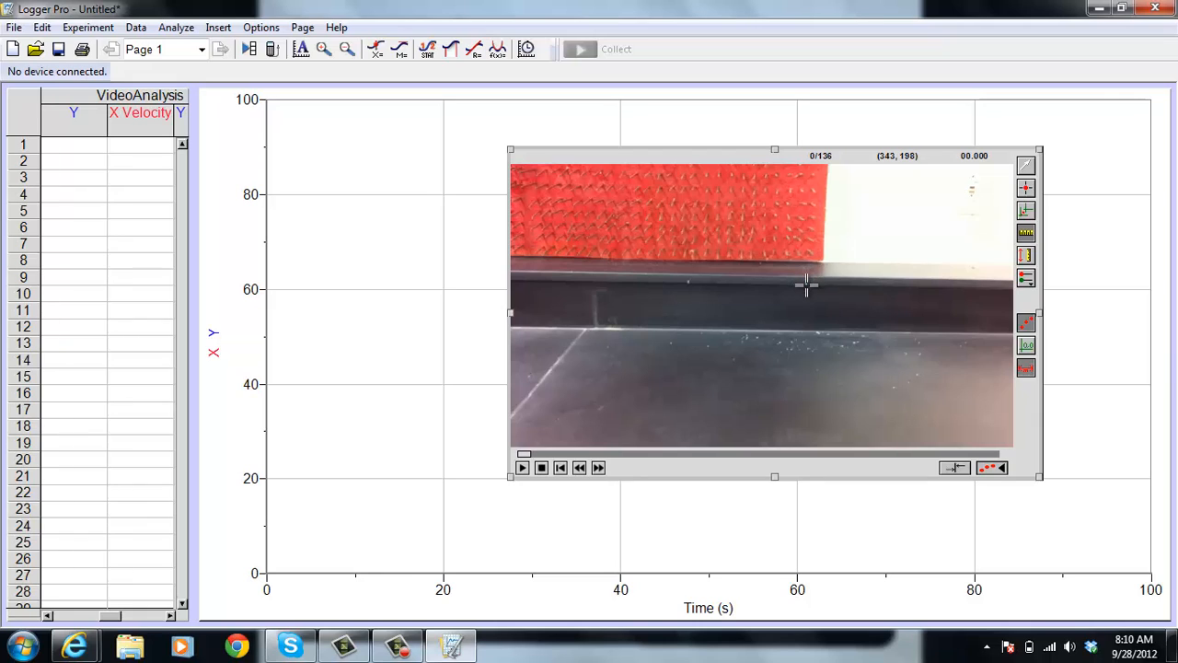
drag(806, 291, 806, 313)
drag(806, 328, 807, 330)
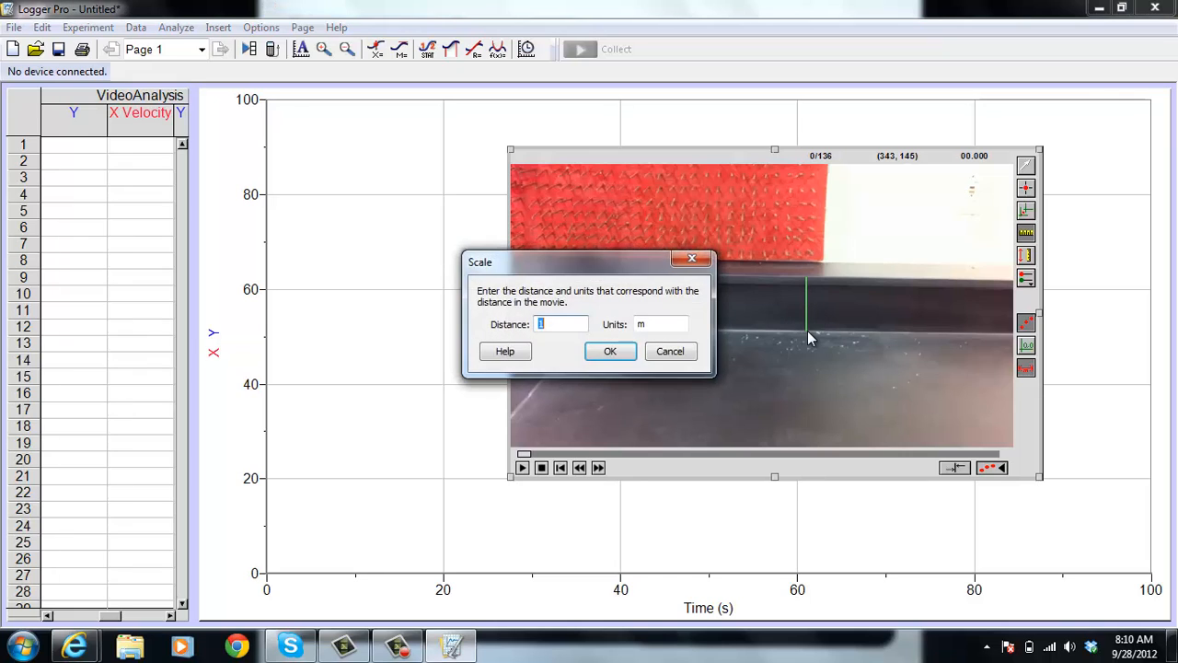
text(7)
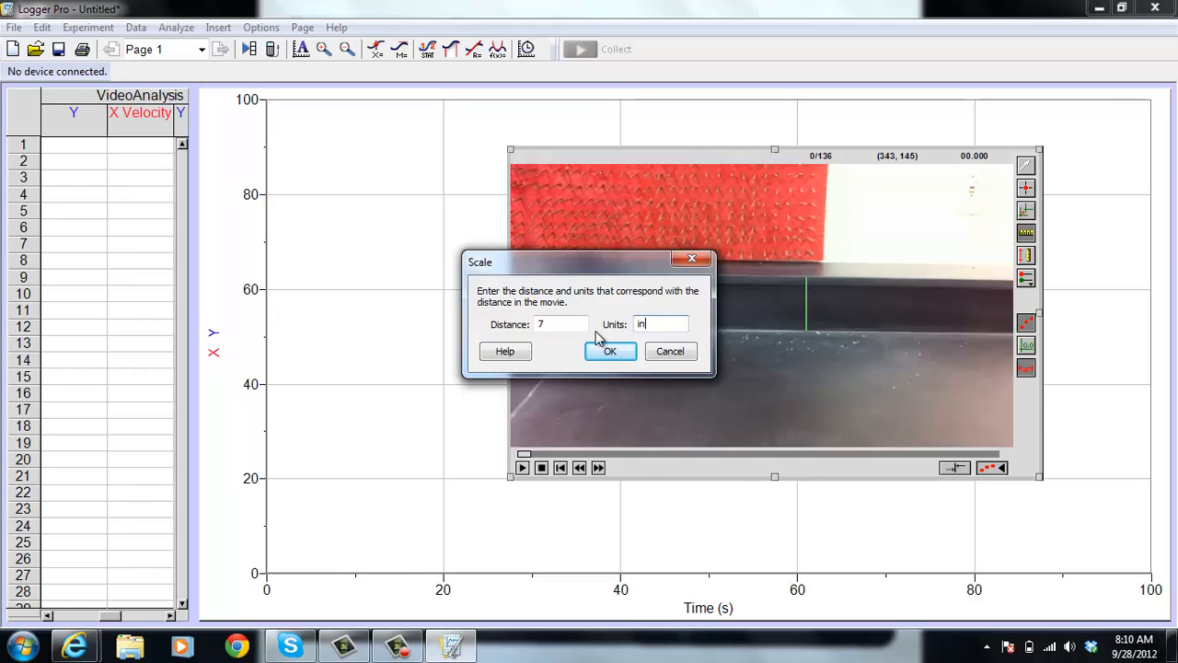
click(608, 355)
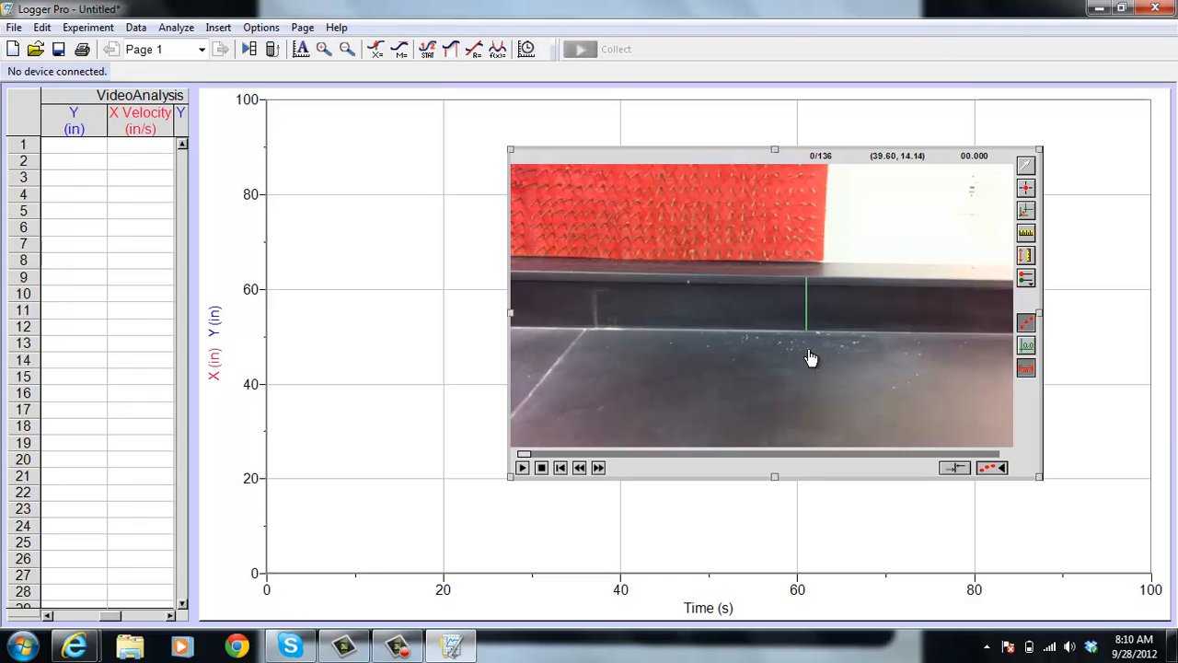
Play and stop the movie, and position it at frame 42, where the ball has just entered the view
click(522, 468)
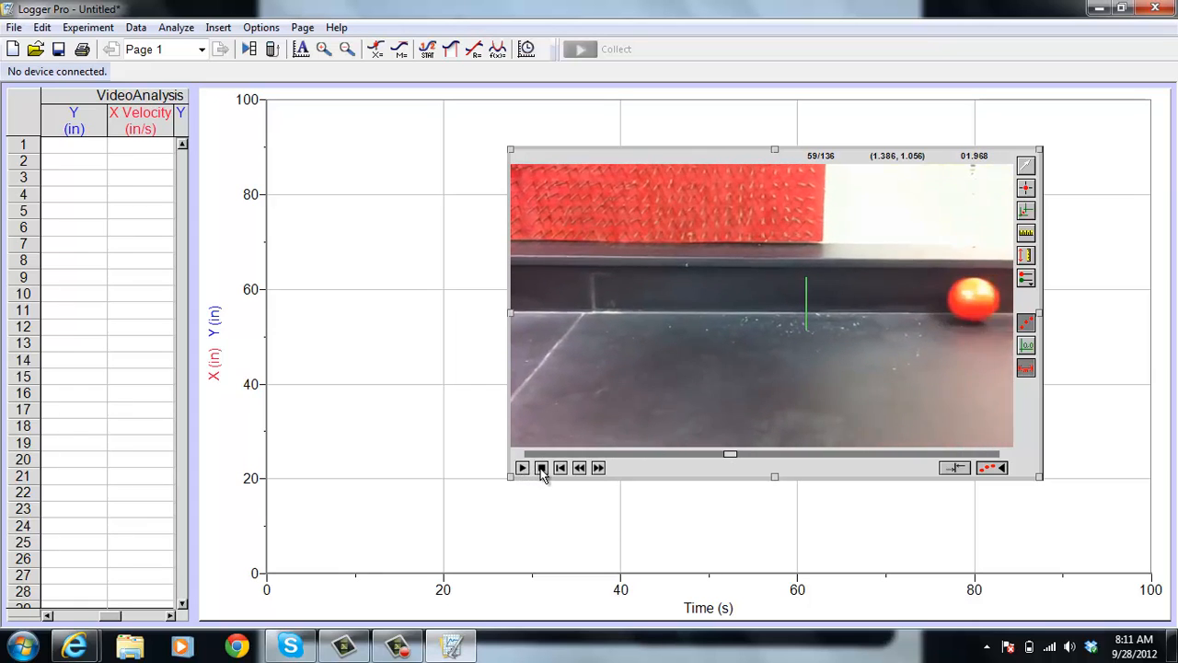
click(541, 467)
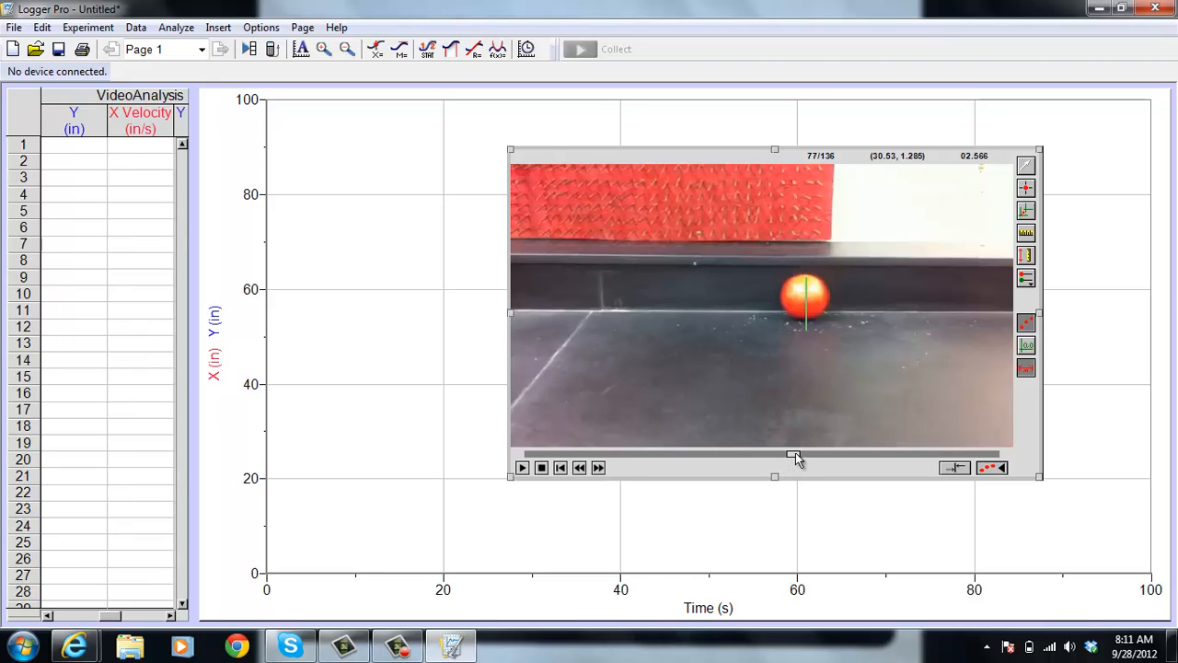
drag(795, 455, 676, 457)
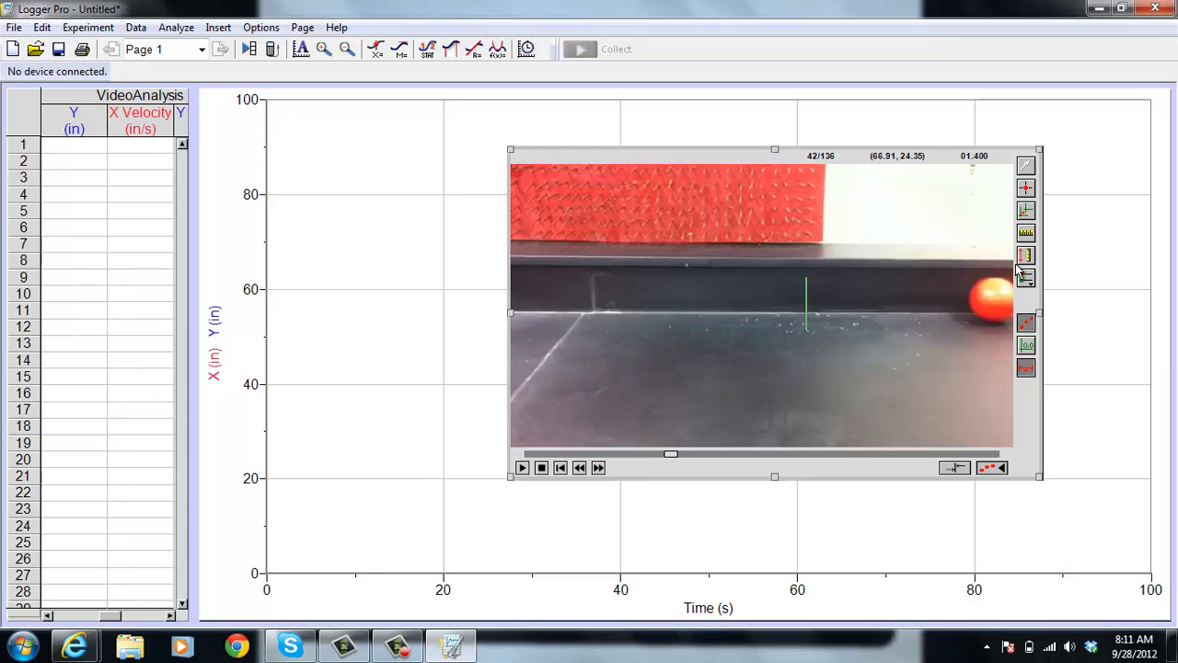
Set the coordinate origin at the ball's leading left edge with a horizontal x-axis, and dismiss the Windows color scheme prompt
click(1027, 211)
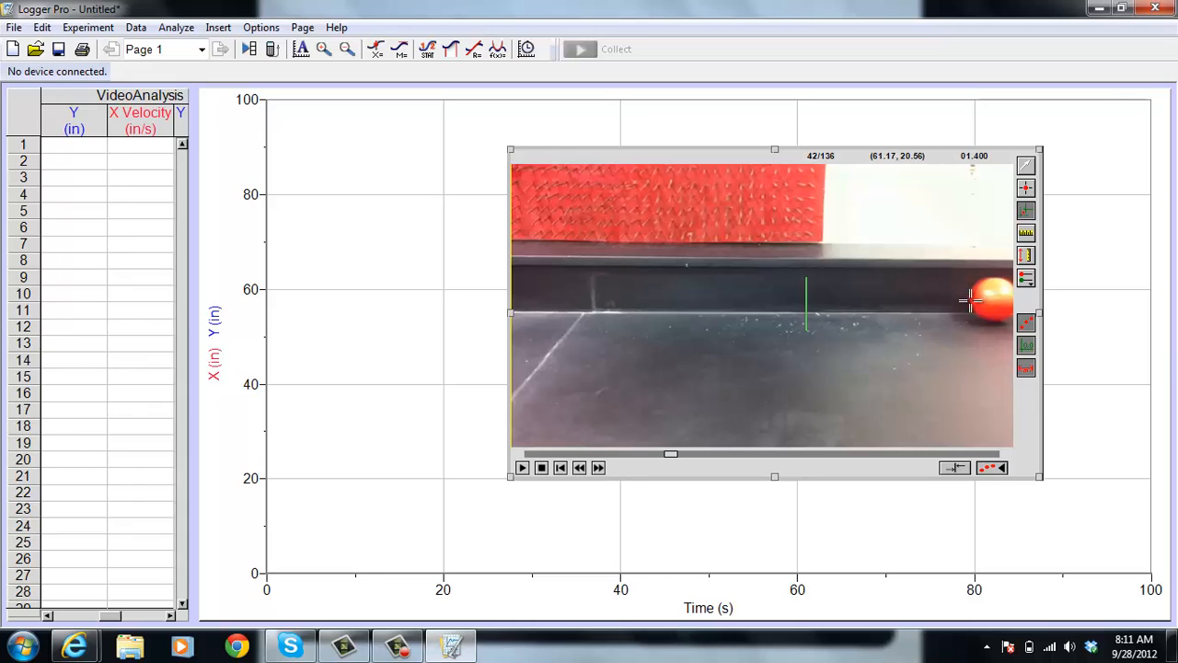
click(970, 300)
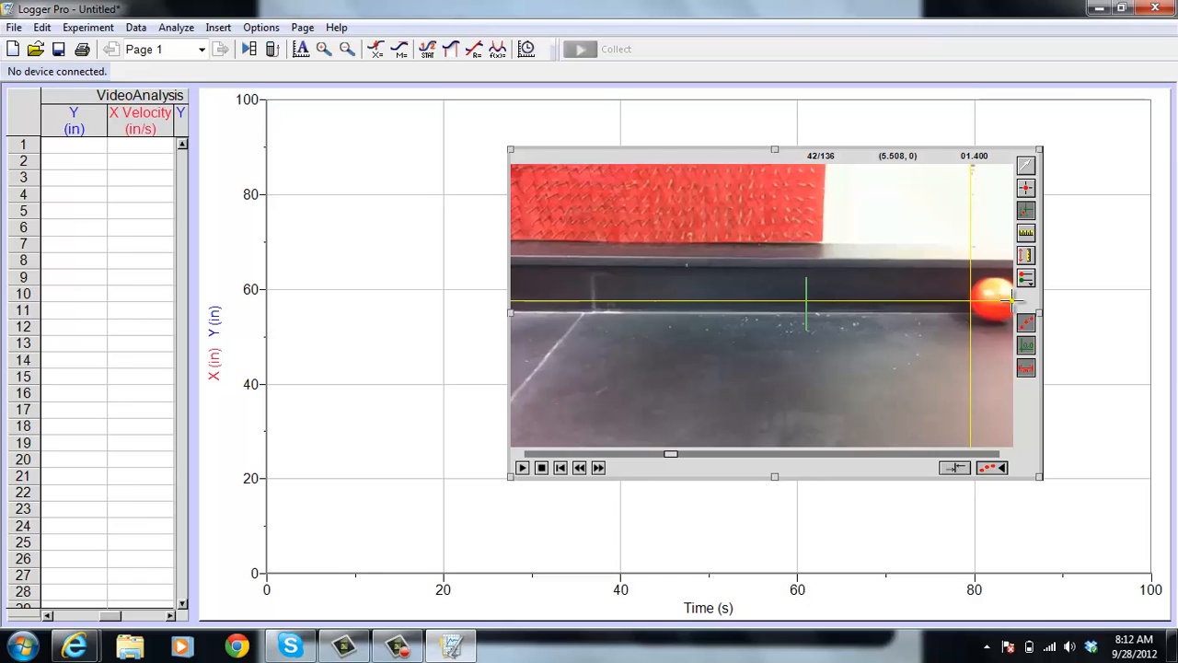
mouse_move(1011, 299)
mouse_down()
mouse_move(998, 327)
mouse_move(1010, 301)
mouse_up()
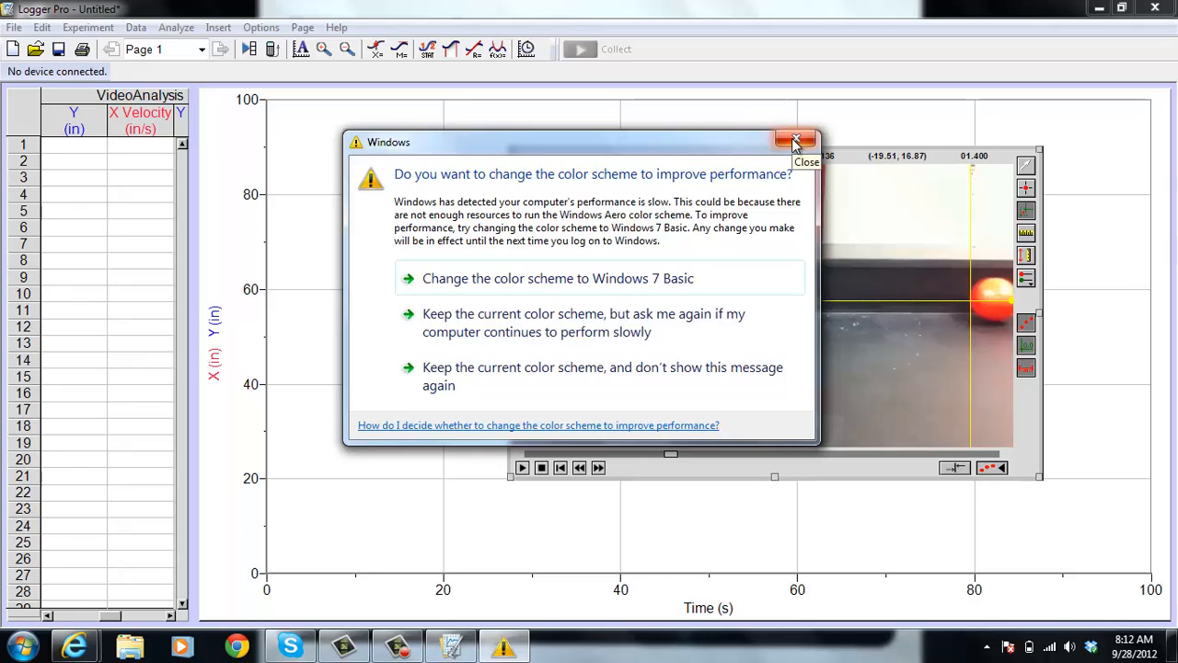
click(796, 141)
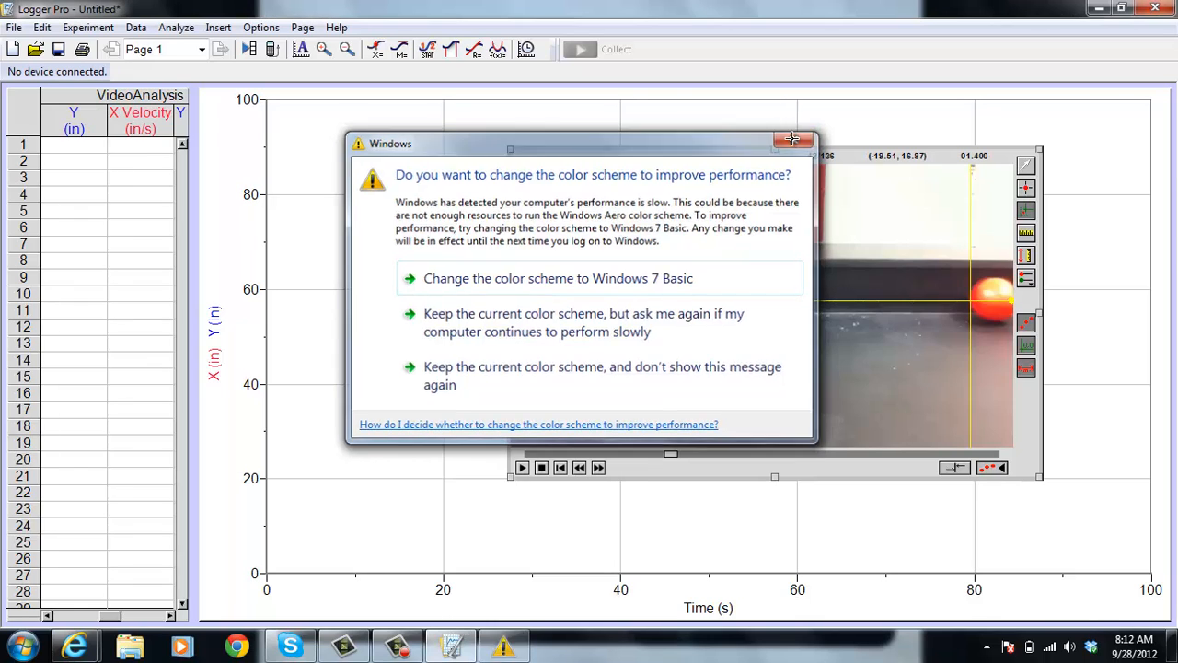
Add the first tracking point on the ball's leading edge at the origin in frame 42
click(1026, 191)
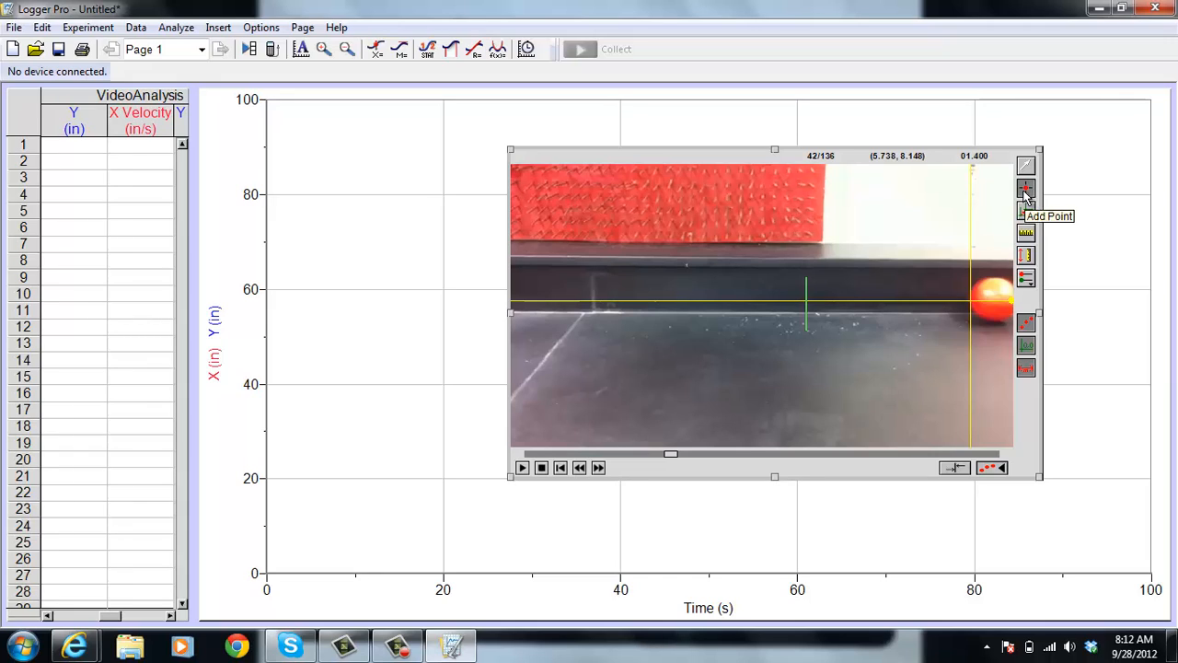
click(971, 300)
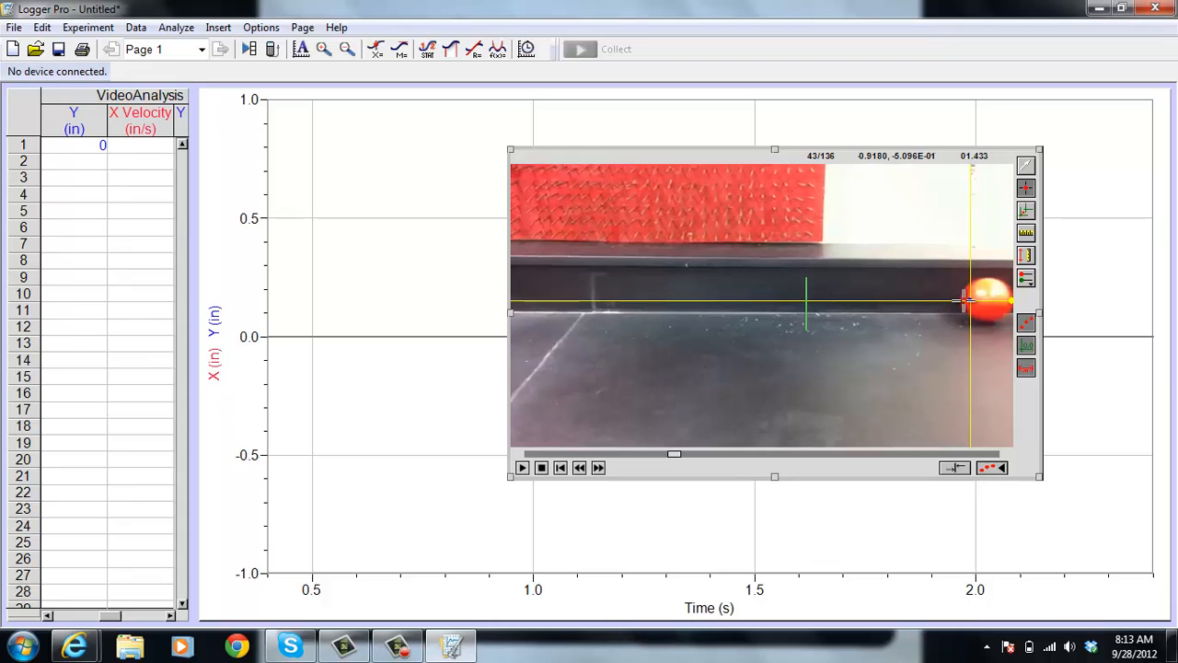
click(967, 300)
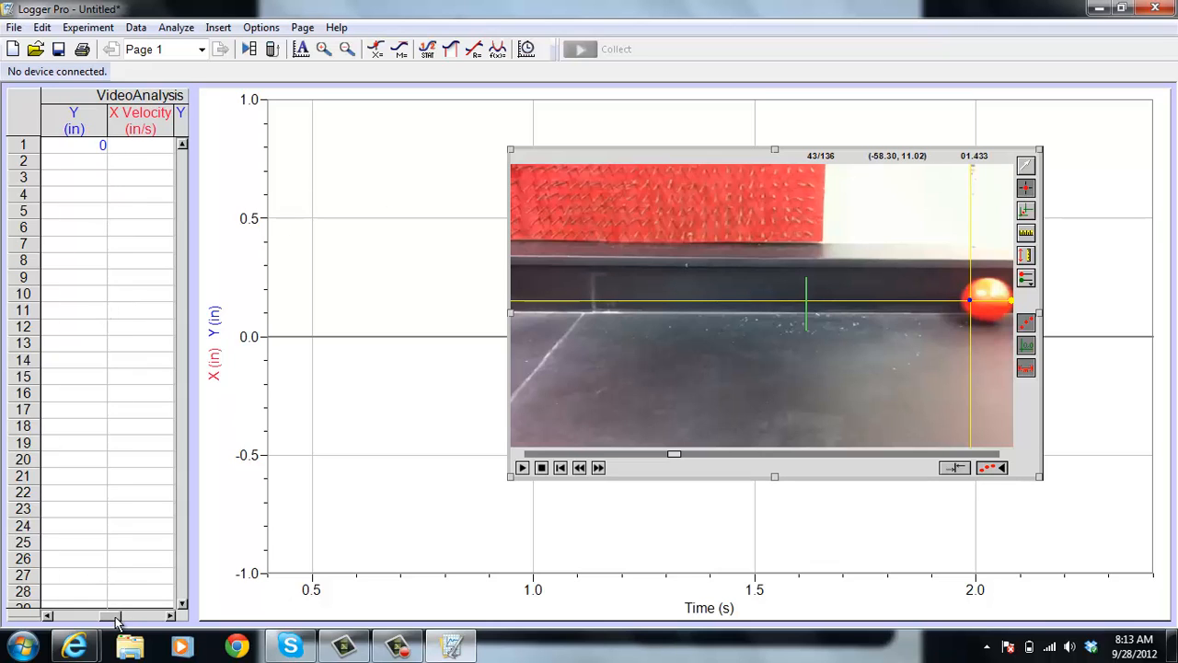
Shift the movie slightly lower over the graph and add the second tracking point on the ball's leading edge in frame 43
drag(117, 623, 73, 622)
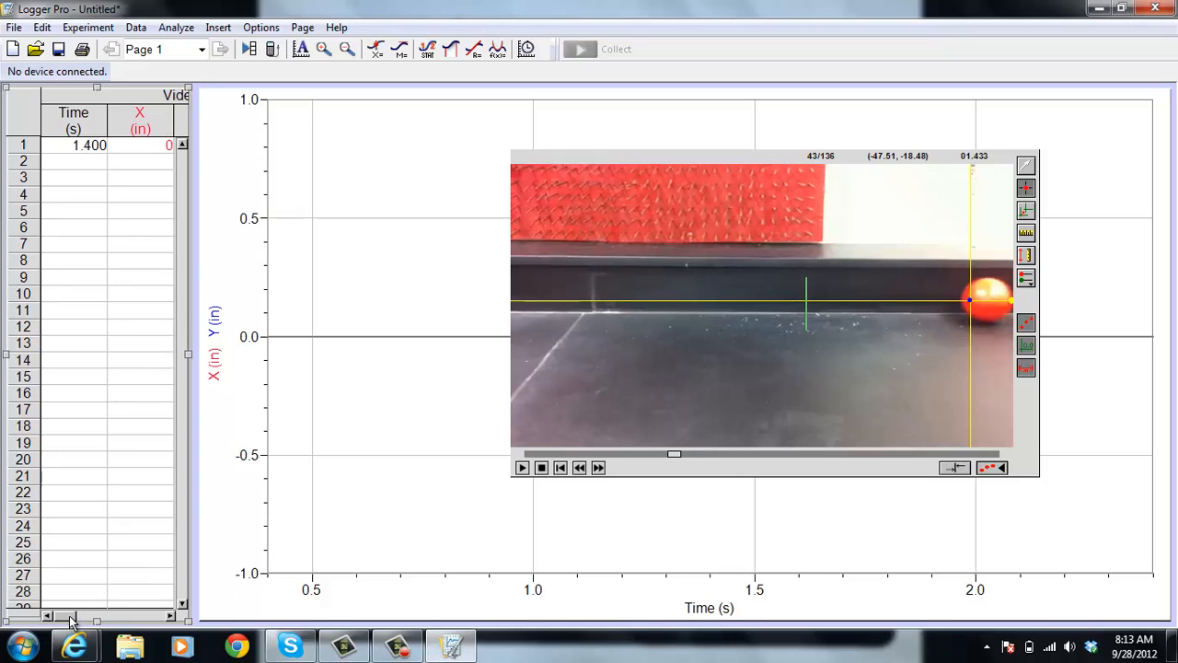
drag(71, 620, 80, 622)
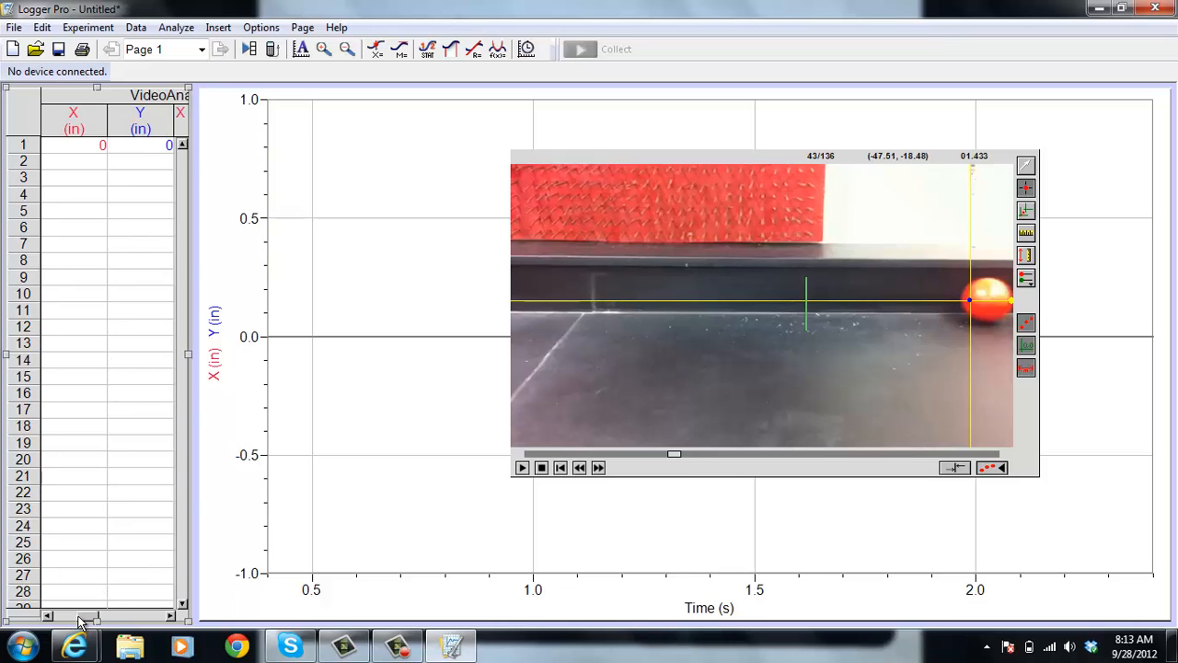
click(62, 617)
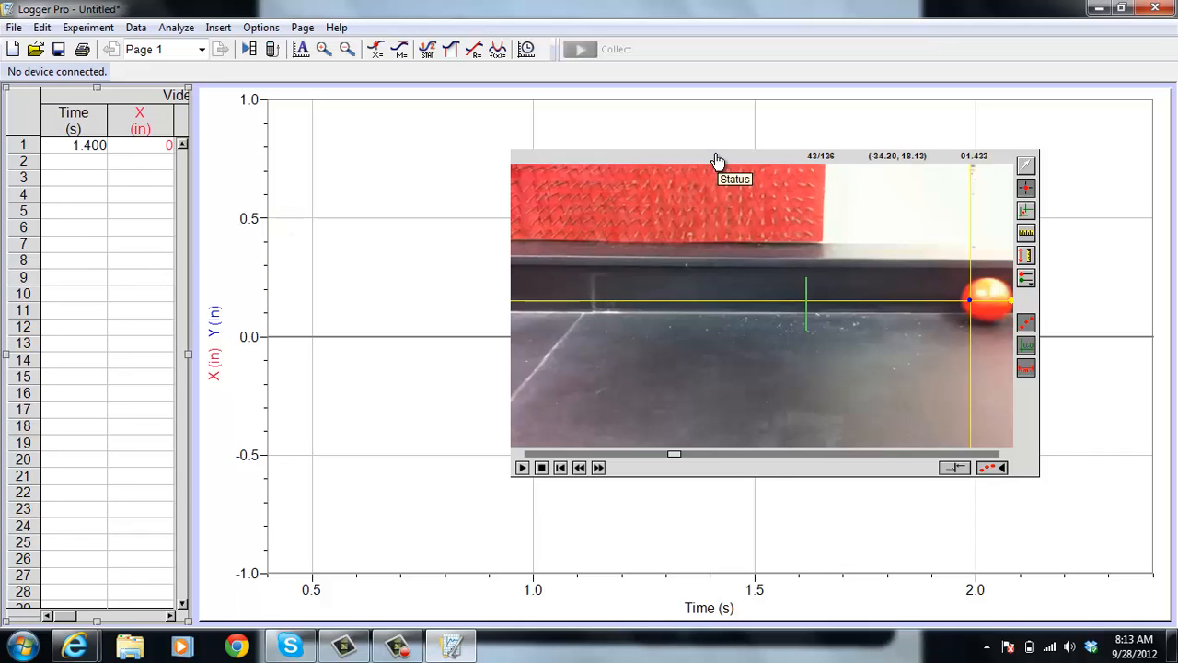
drag(717, 160, 812, 217)
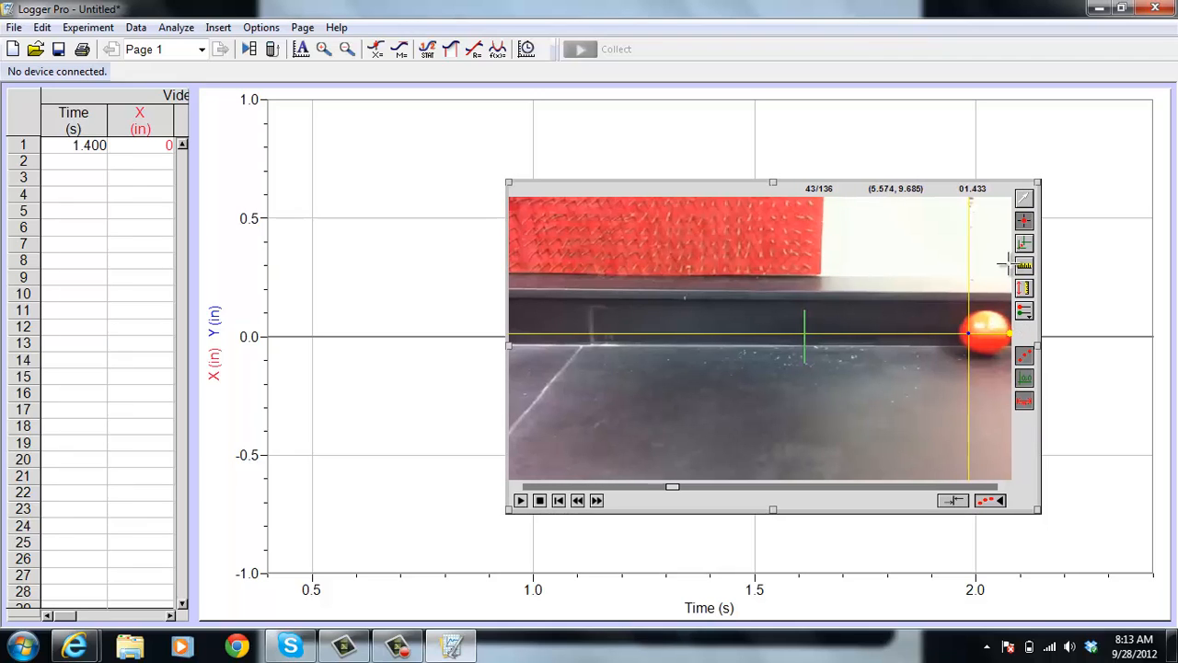
click(960, 333)
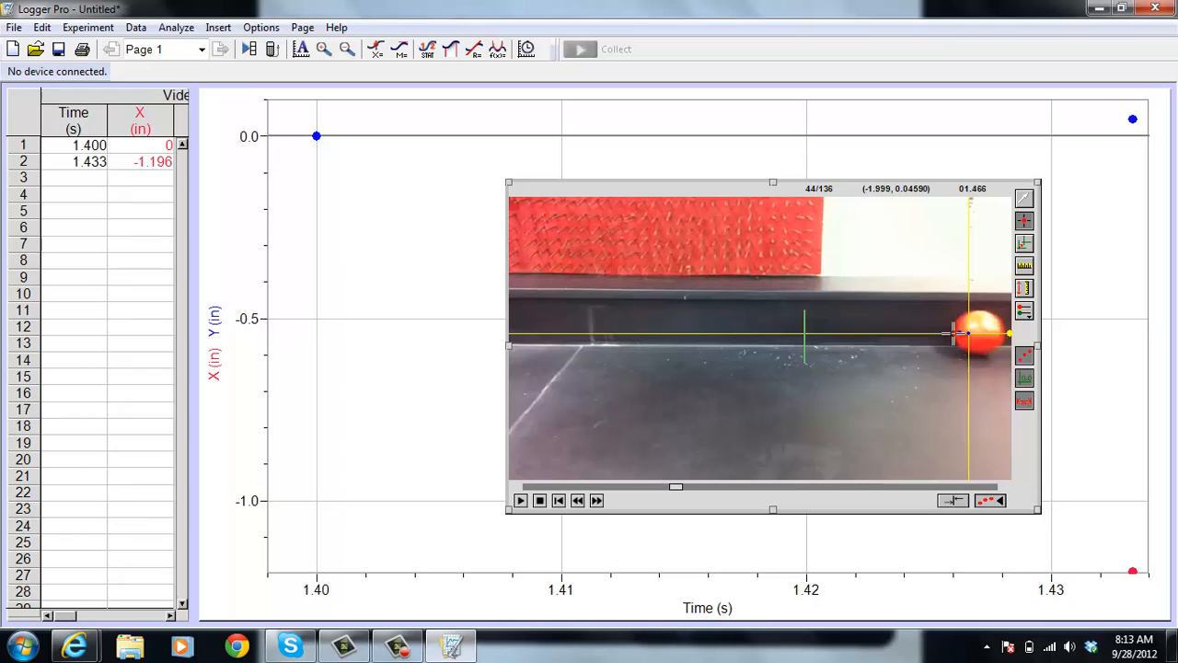
Add tracking points on the ball's leading edge in frames 44 and 45, and dismiss the Windows color scheme prompt
click(955, 333)
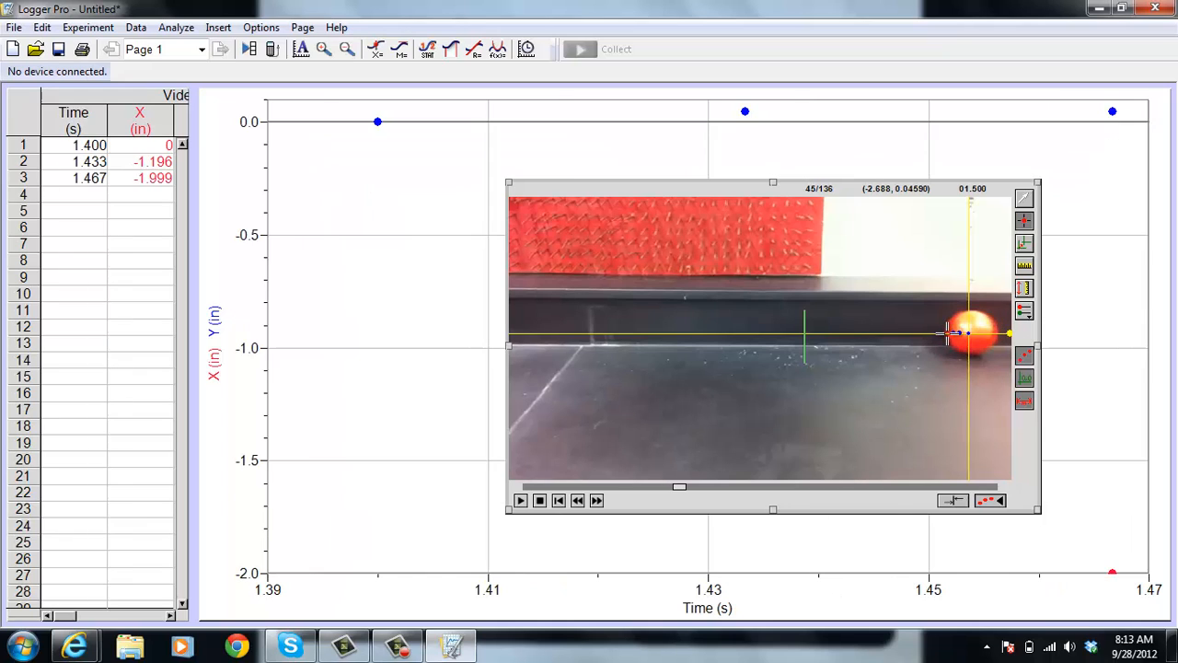
click(945, 333)
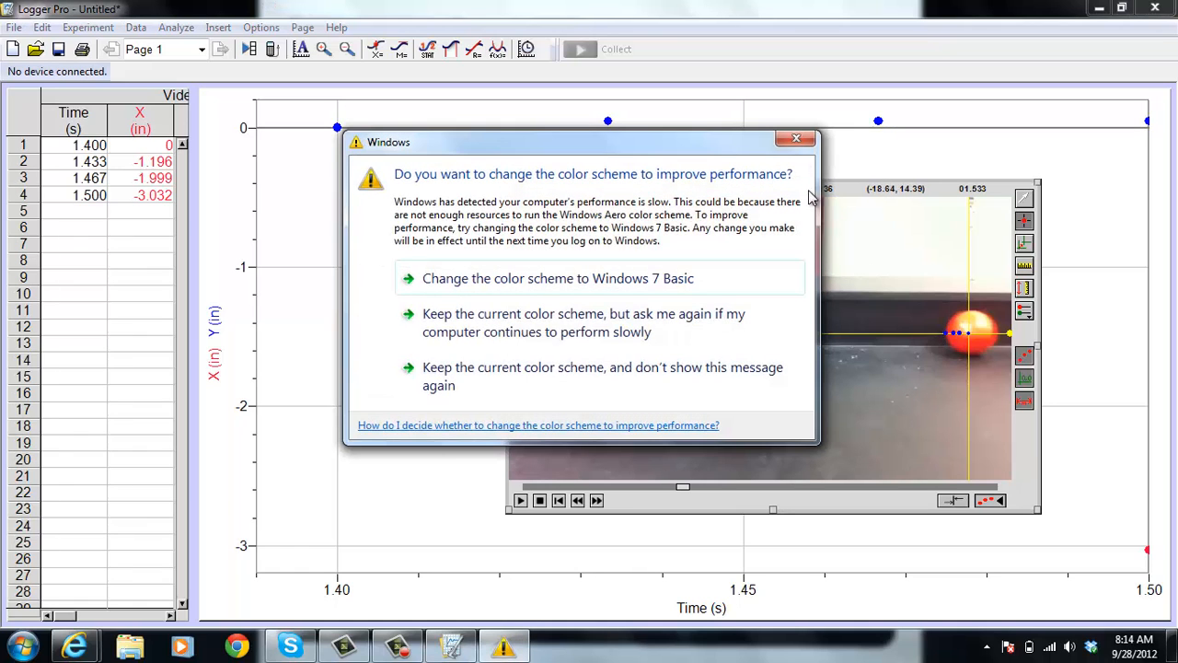
click(800, 138)
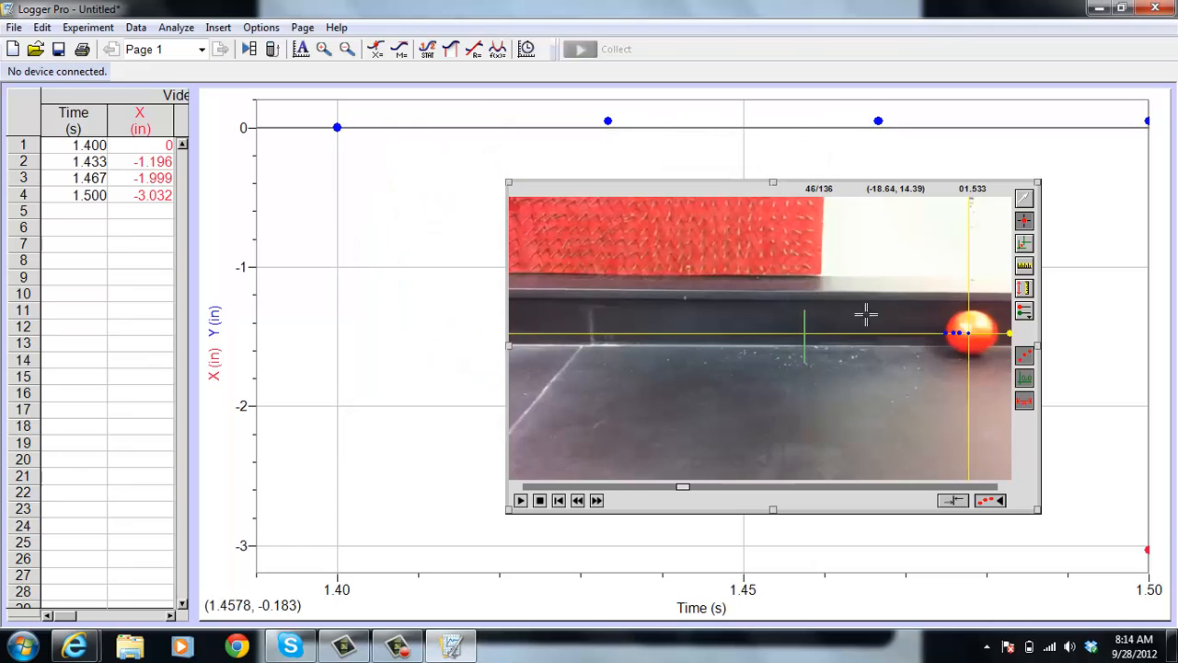
Advance the movie to frame 51 and add a tracking point on the ball's leading edge
click(596, 500)
click(597, 499)
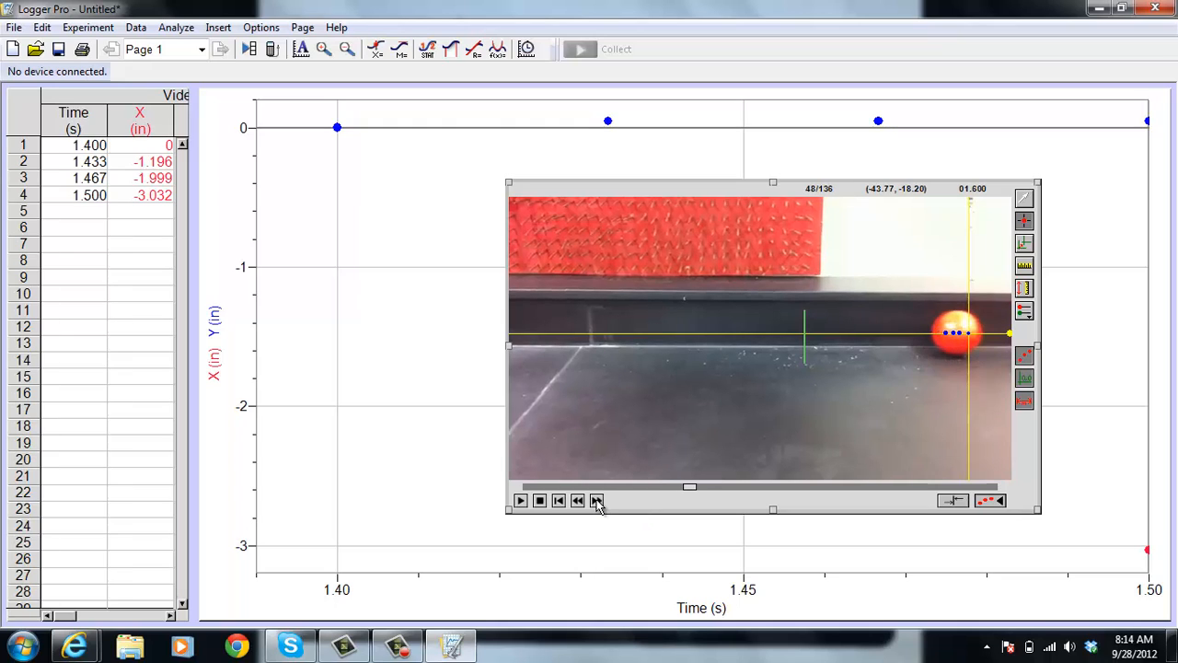
click(596, 499)
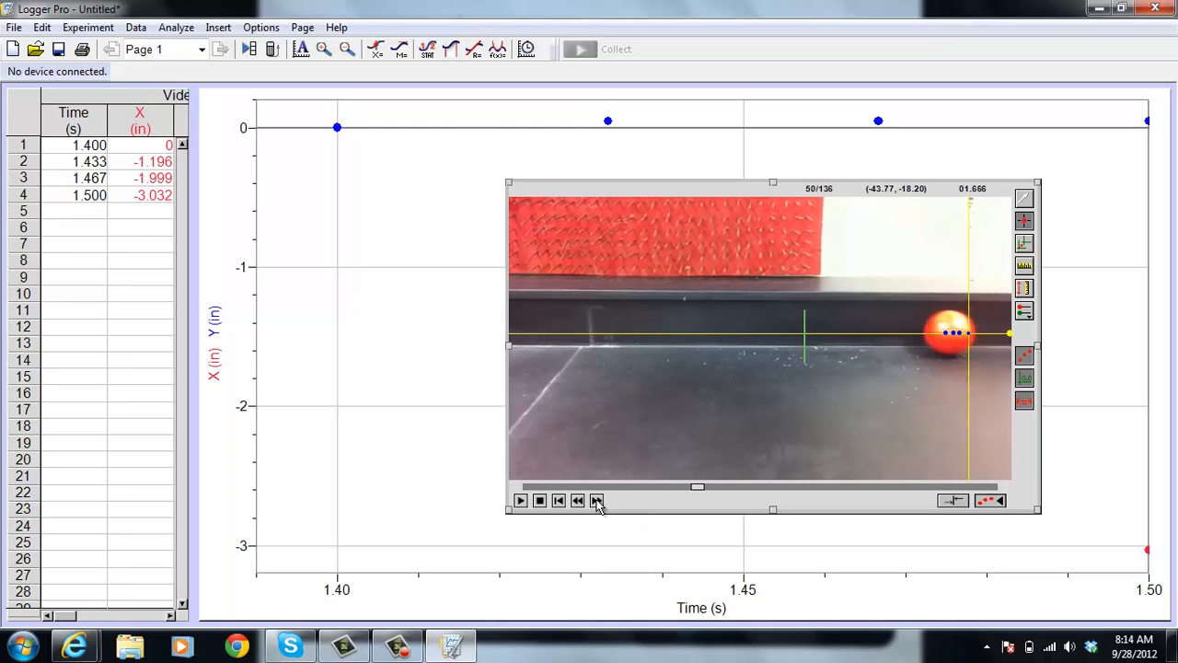
click(596, 499)
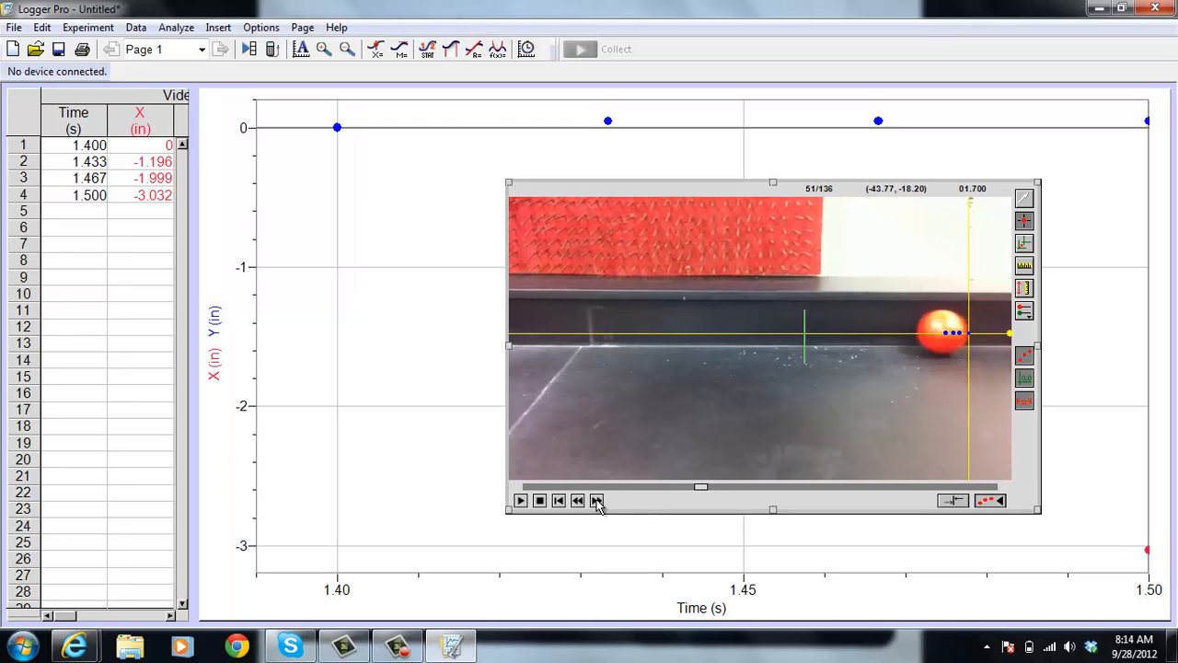
click(917, 332)
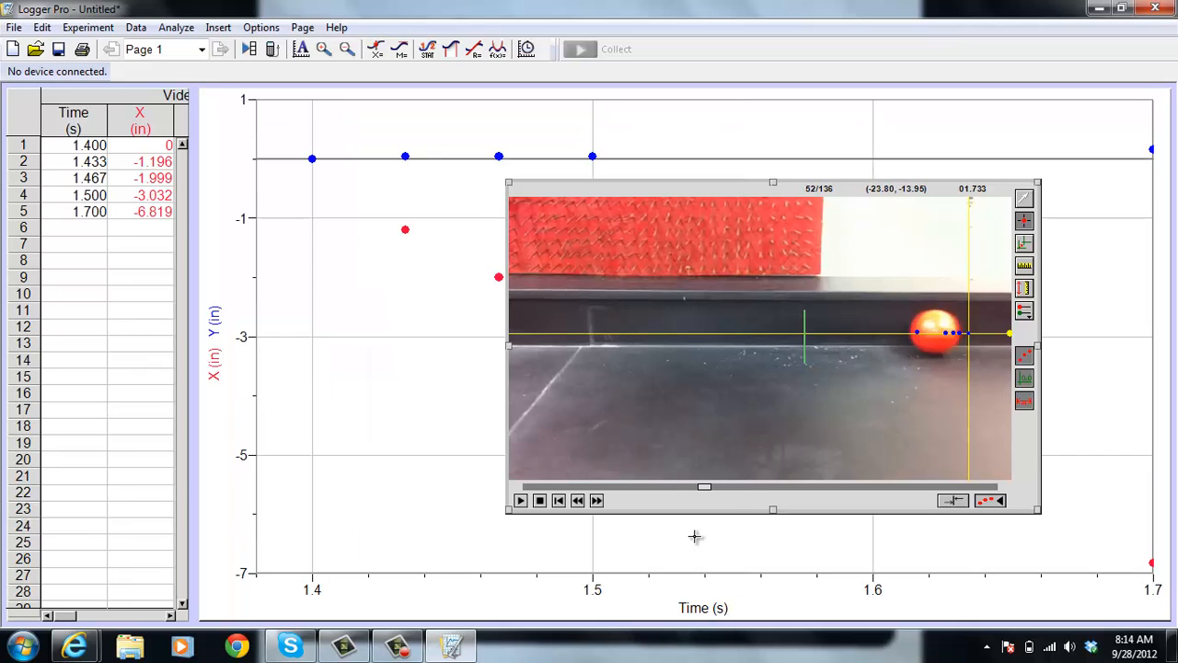
Advance the movie to frame 57 and mark the ball's leading edge with a tracking point
click(598, 501)
click(597, 501)
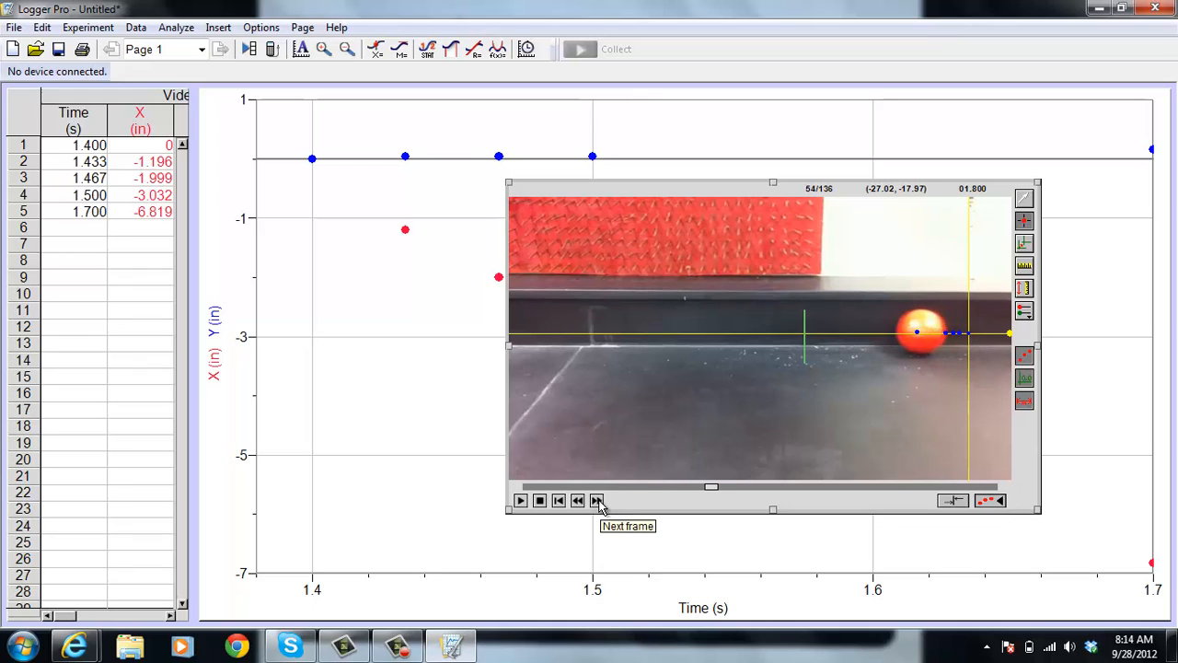
click(597, 500)
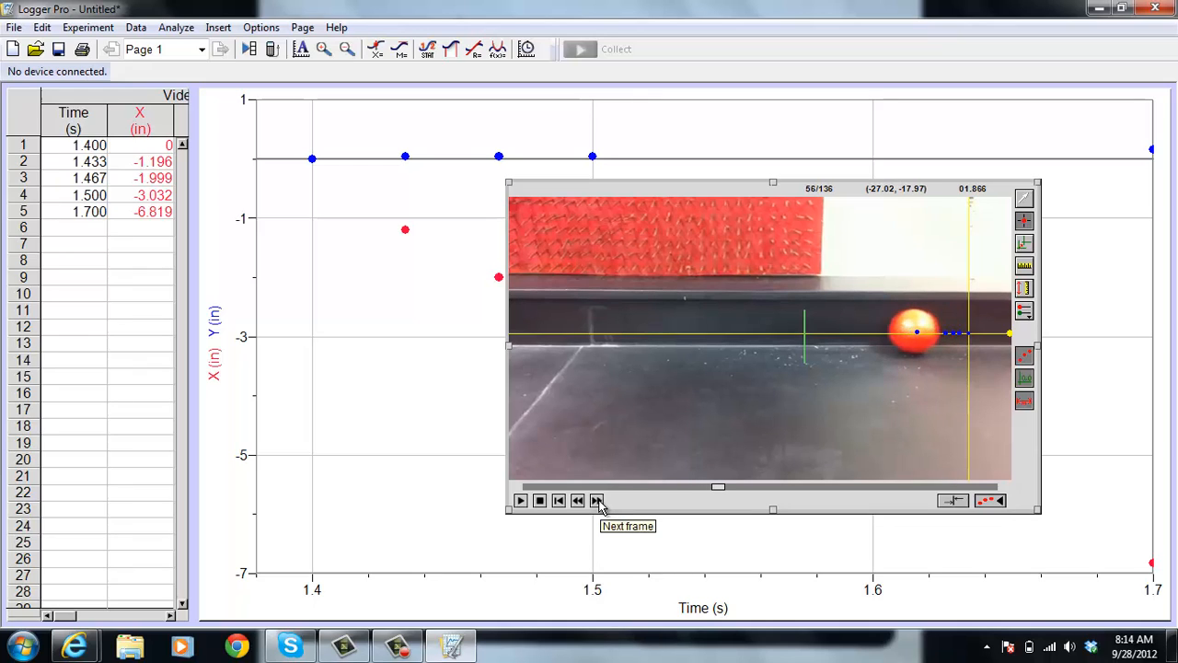
click(597, 500)
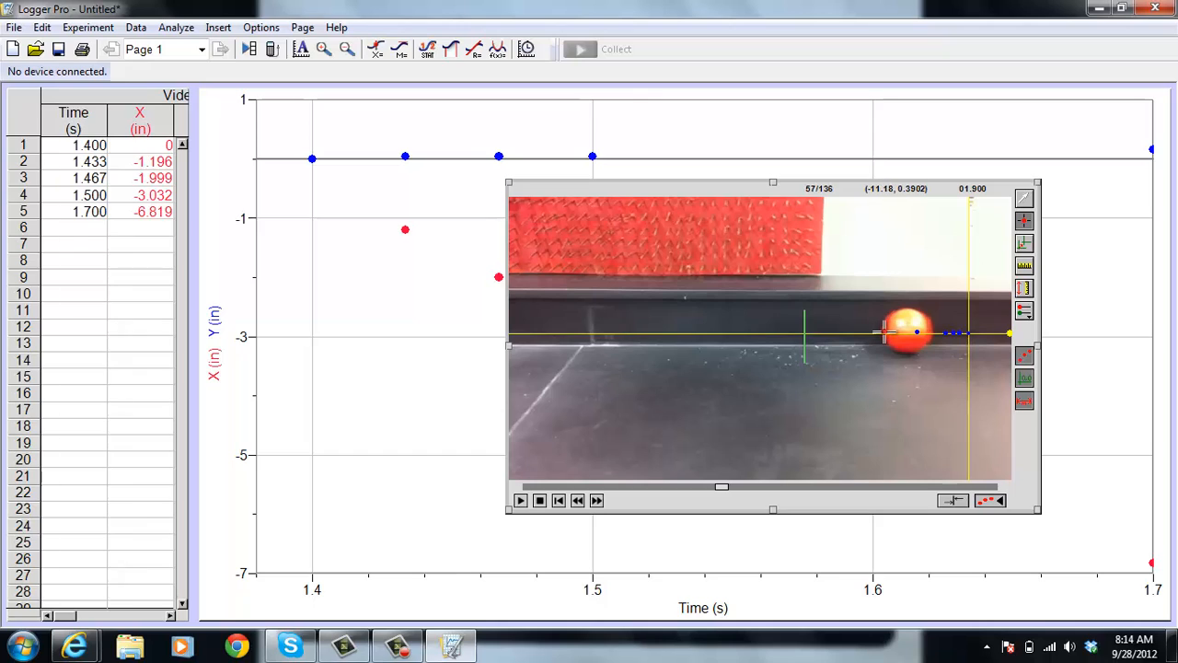
click(884, 332)
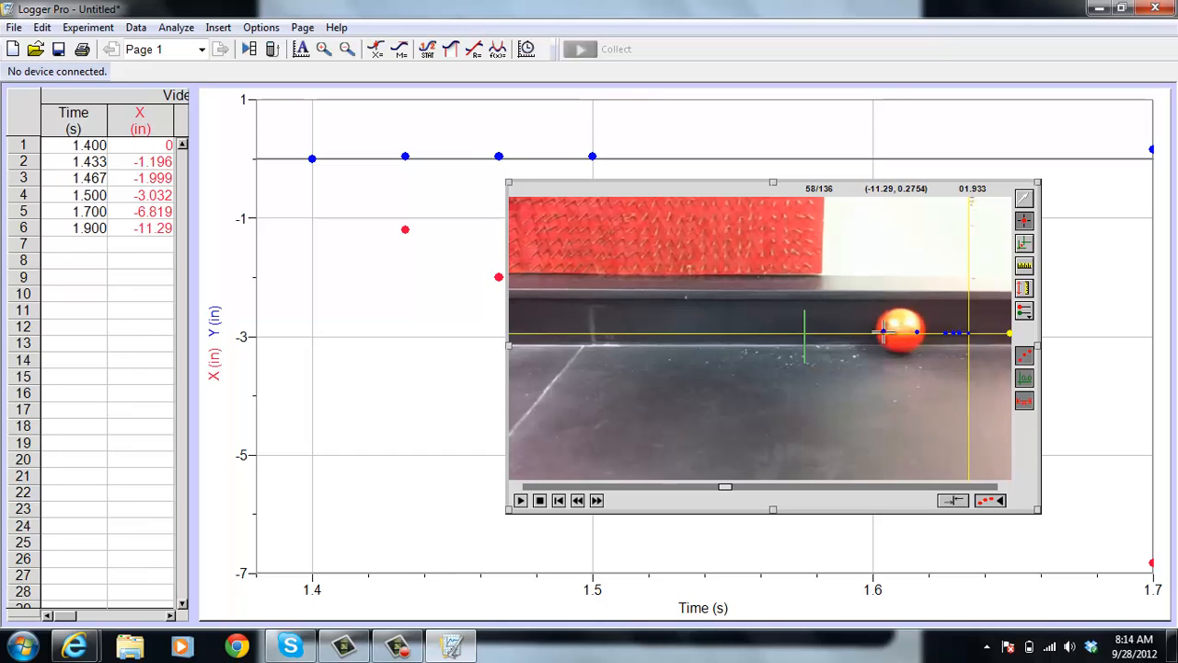
Advance the movie to frame 63 and add tracking points on the ball's leading edge in frames 63 and 64
click(597, 501)
click(597, 501)
click(597, 501)
click(597, 501)
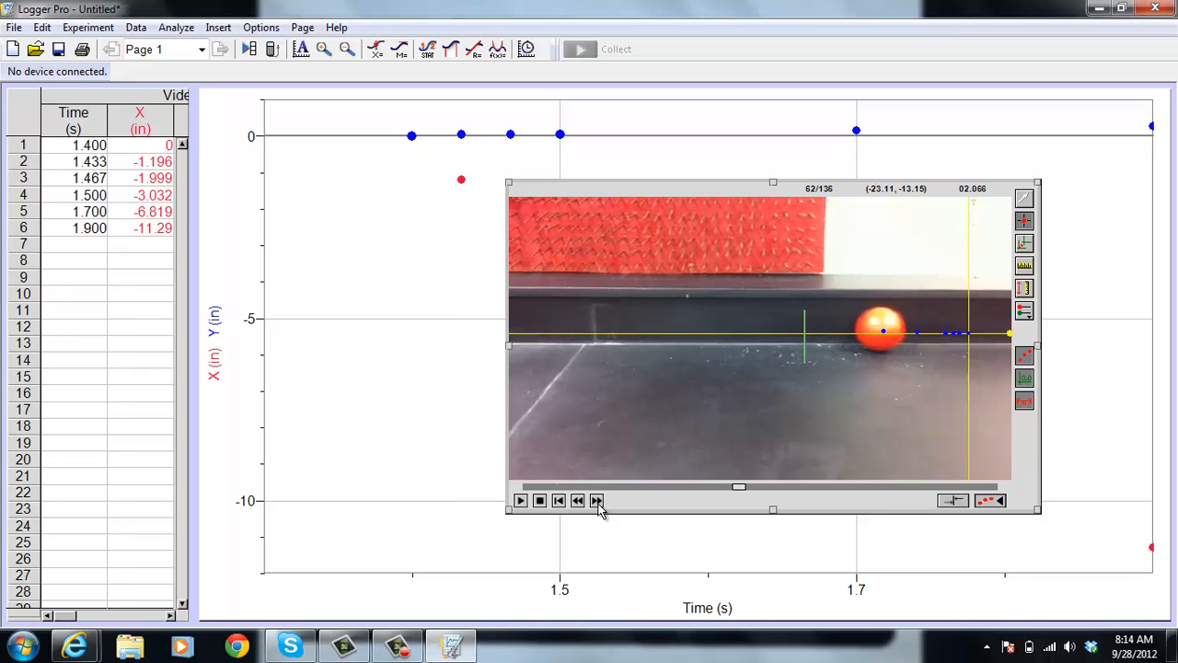
click(597, 500)
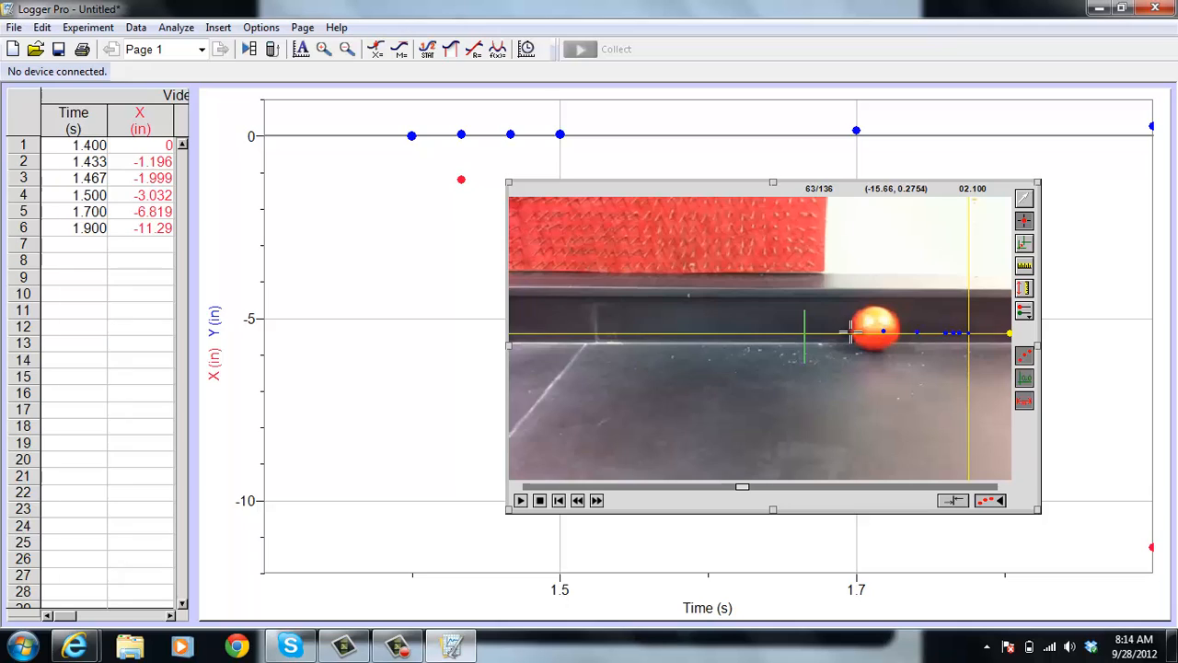
click(851, 332)
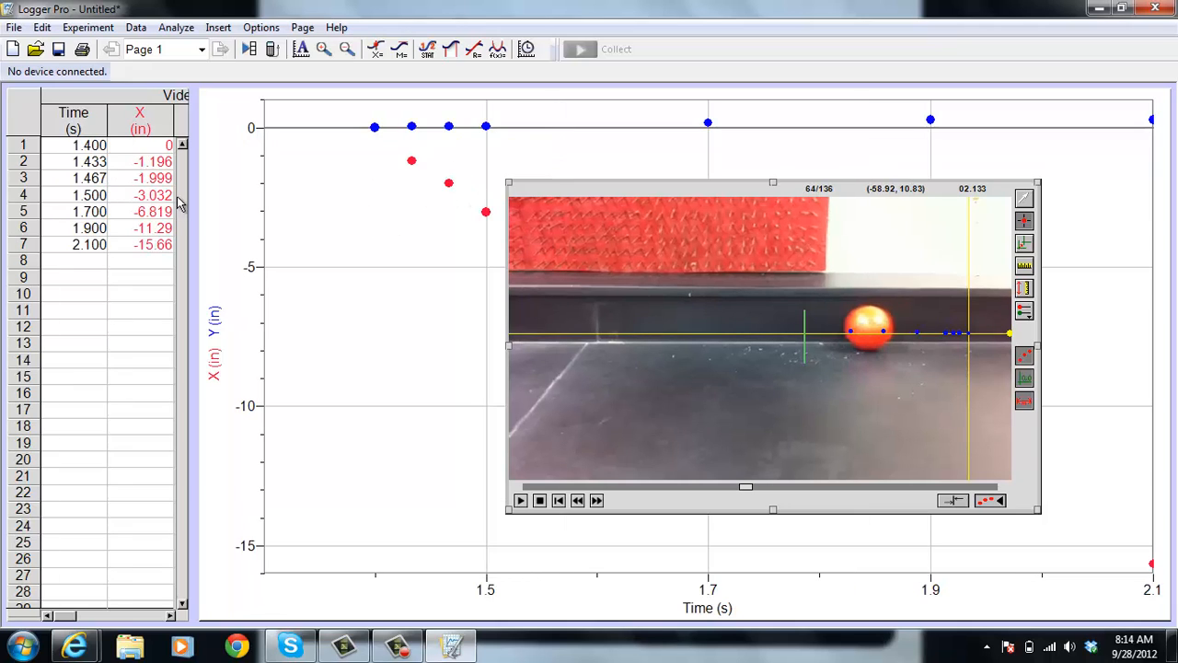
click(843, 329)
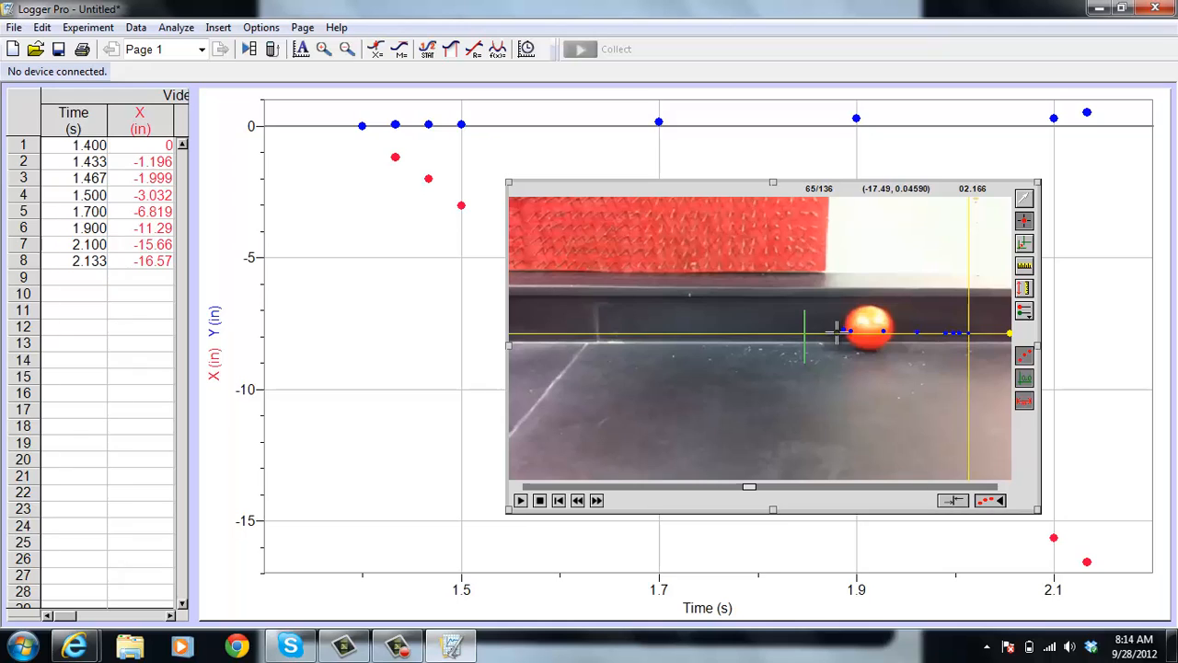
Add tracking points on the ball's leading edge in frames 70 and 76, skipping the frames between
click(596, 499)
click(596, 500)
click(597, 500)
click(596, 500)
click(596, 500)
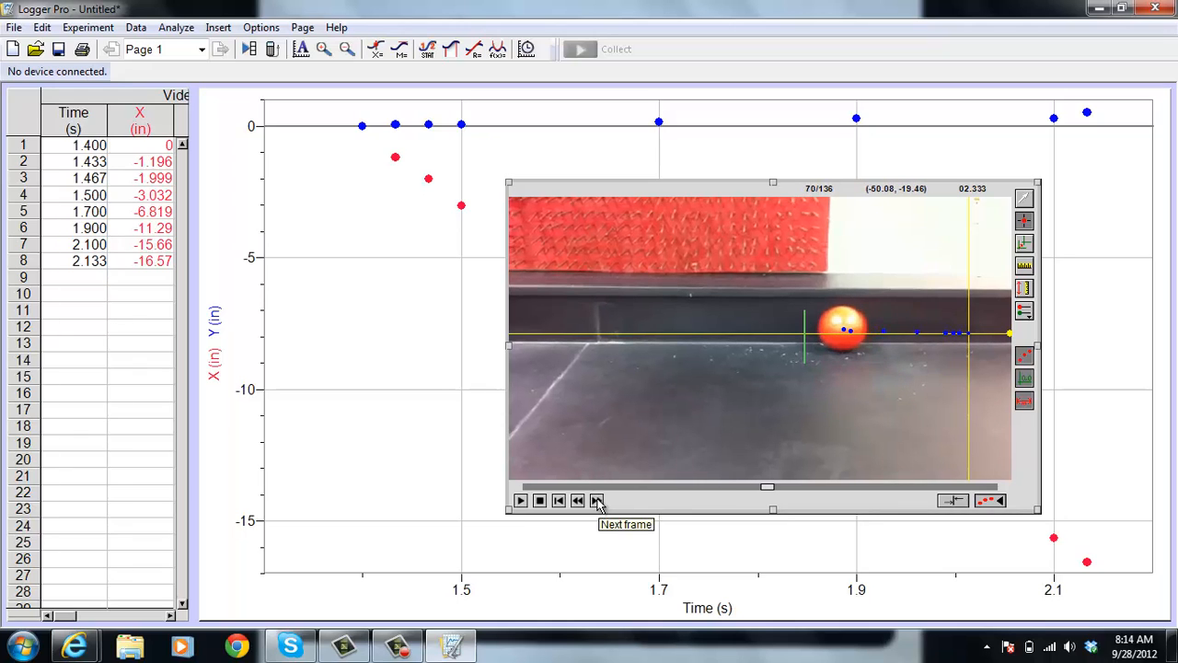
click(816, 328)
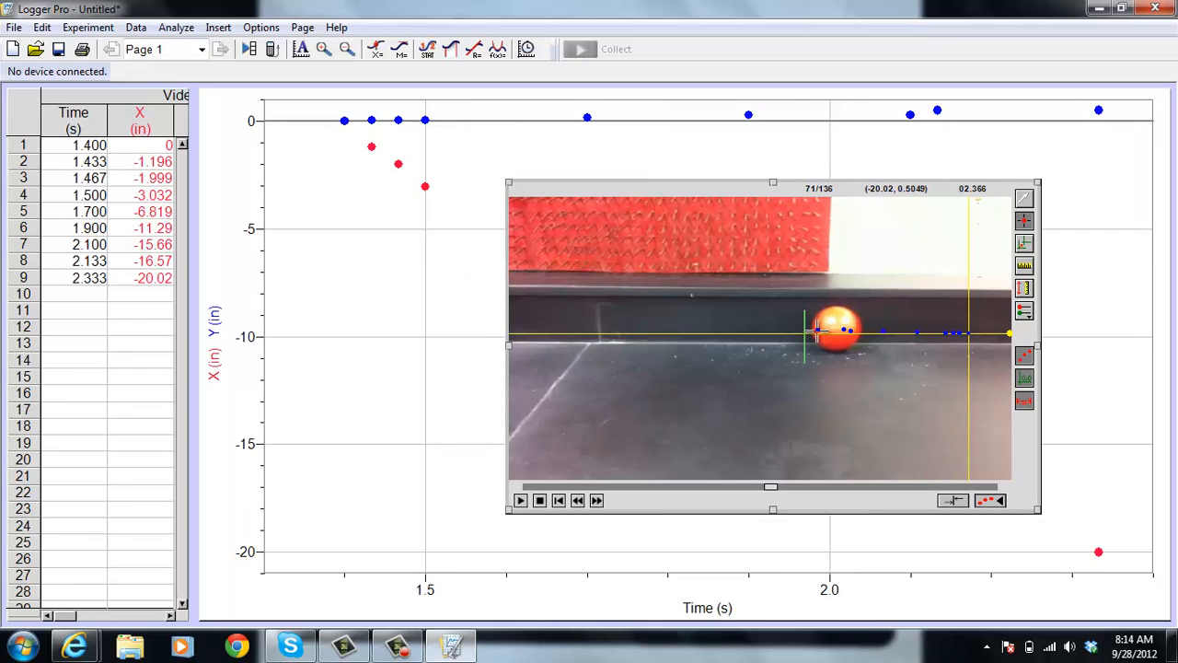
click(597, 500)
click(596, 499)
click(596, 500)
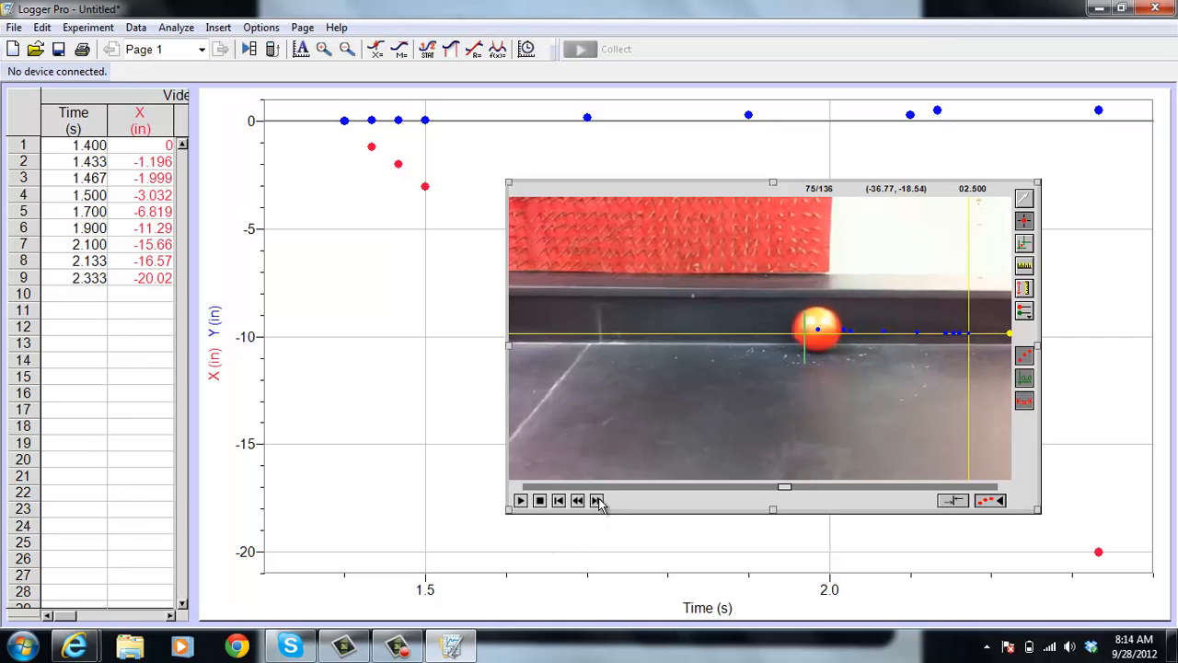
click(597, 500)
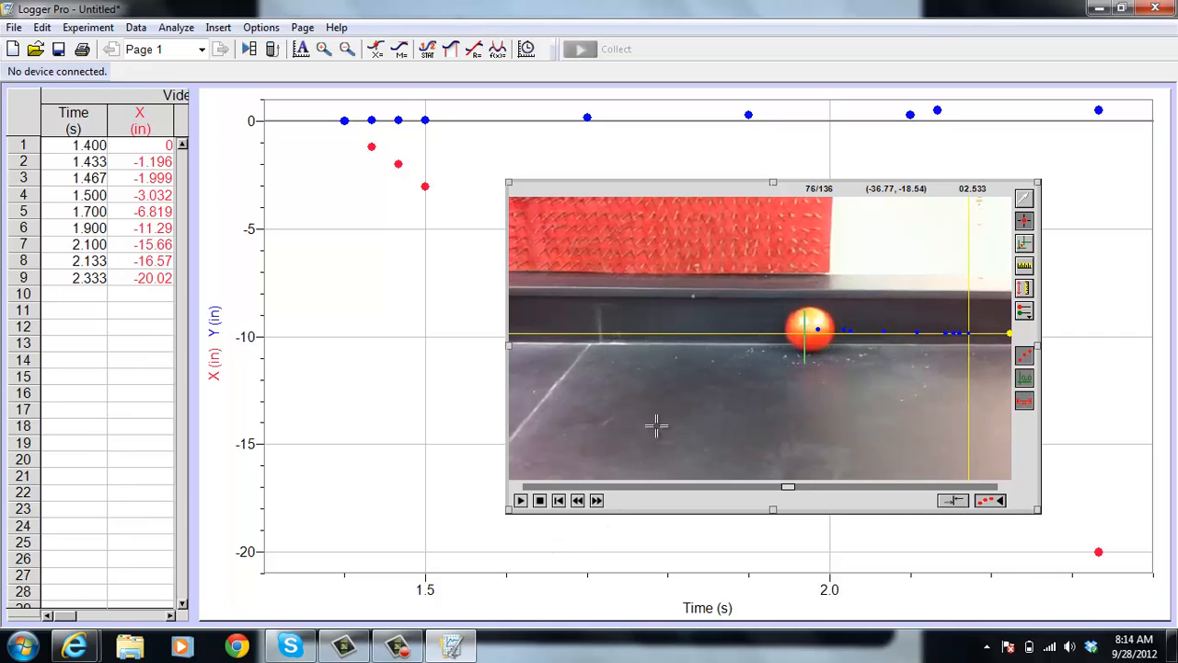
click(784, 329)
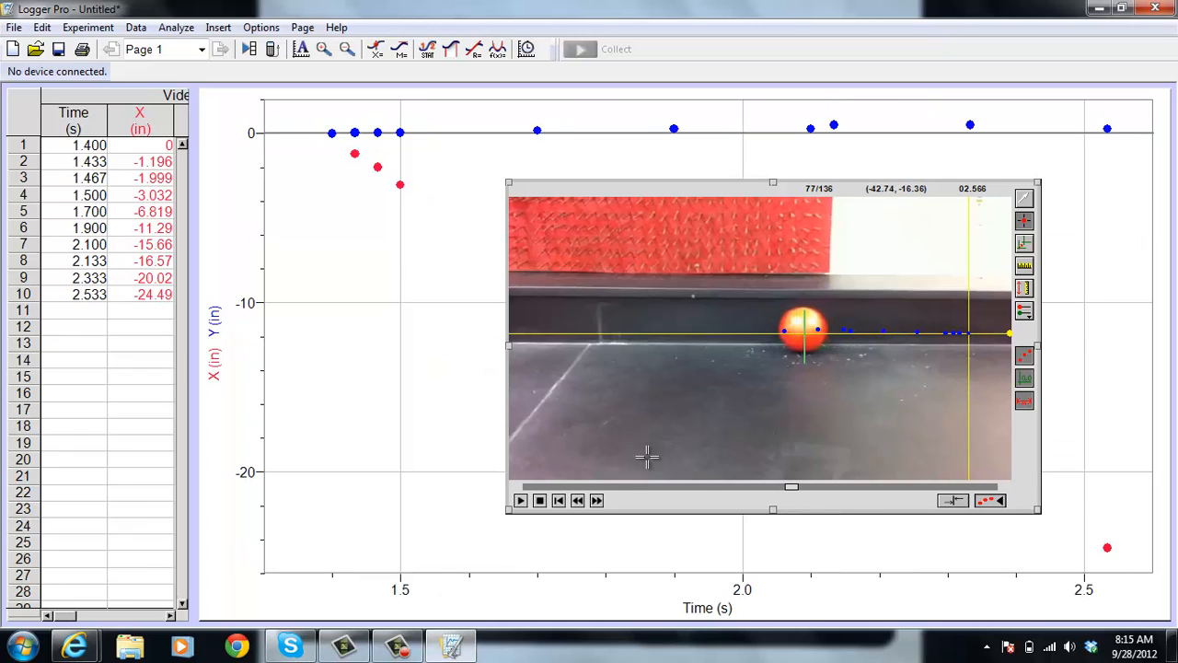
Add tracking points on the ball's leading edge in frames 82 and 87, skipping the frames between
click(596, 502)
click(597, 501)
click(596, 502)
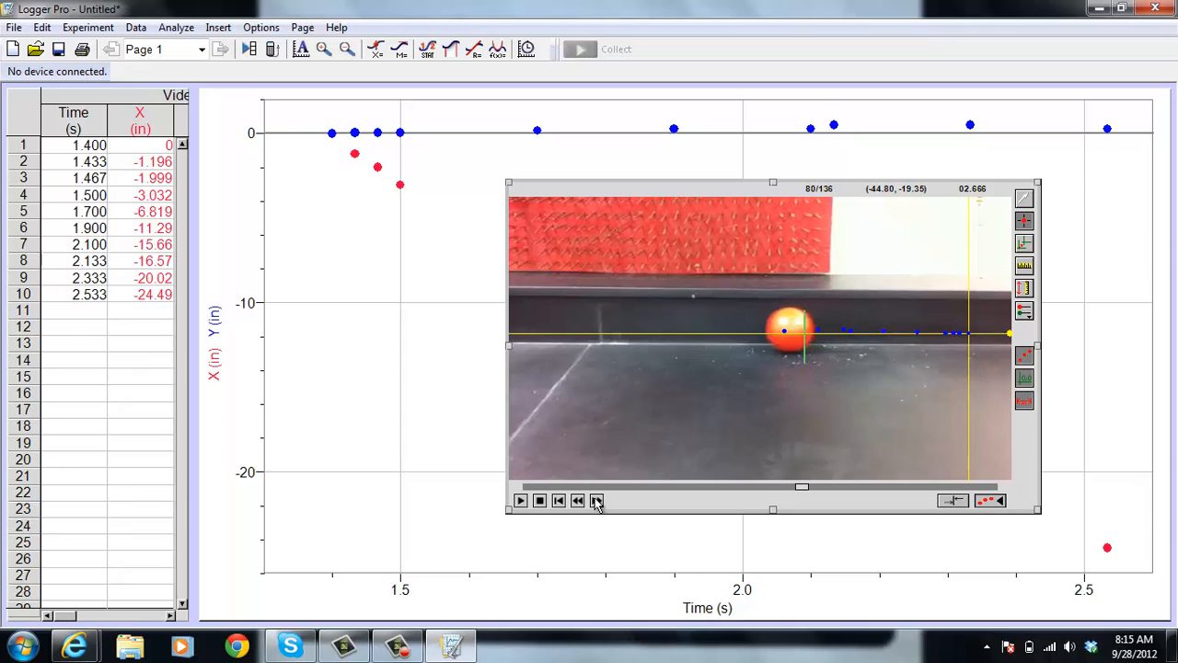
click(596, 502)
click(597, 501)
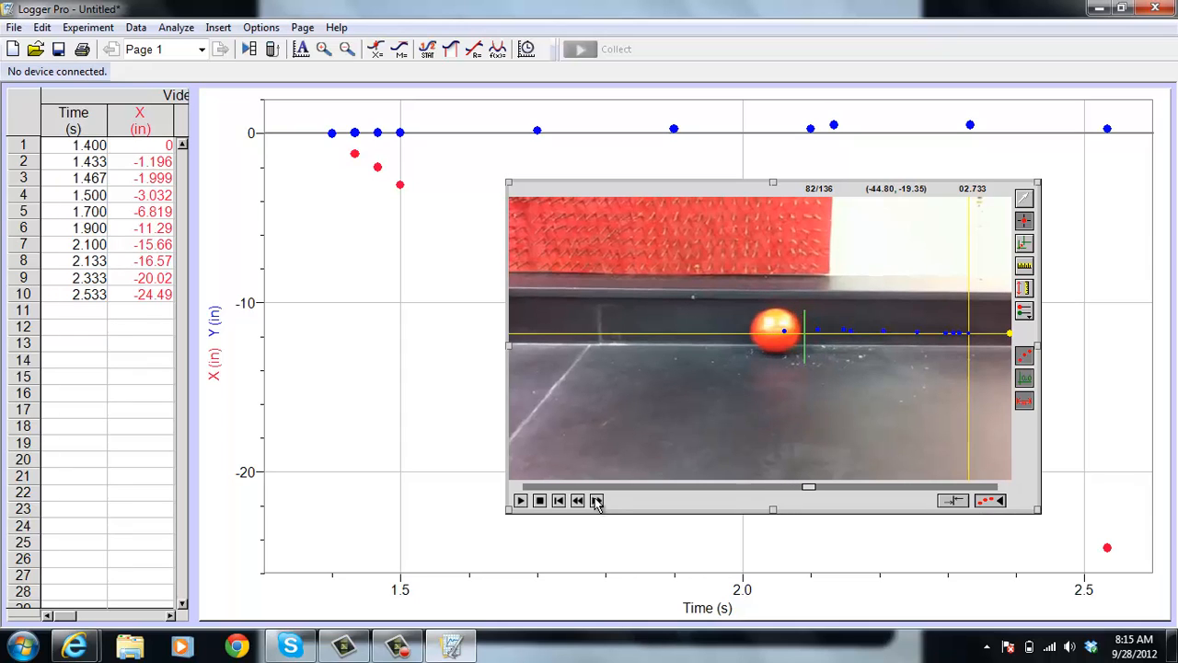
click(753, 330)
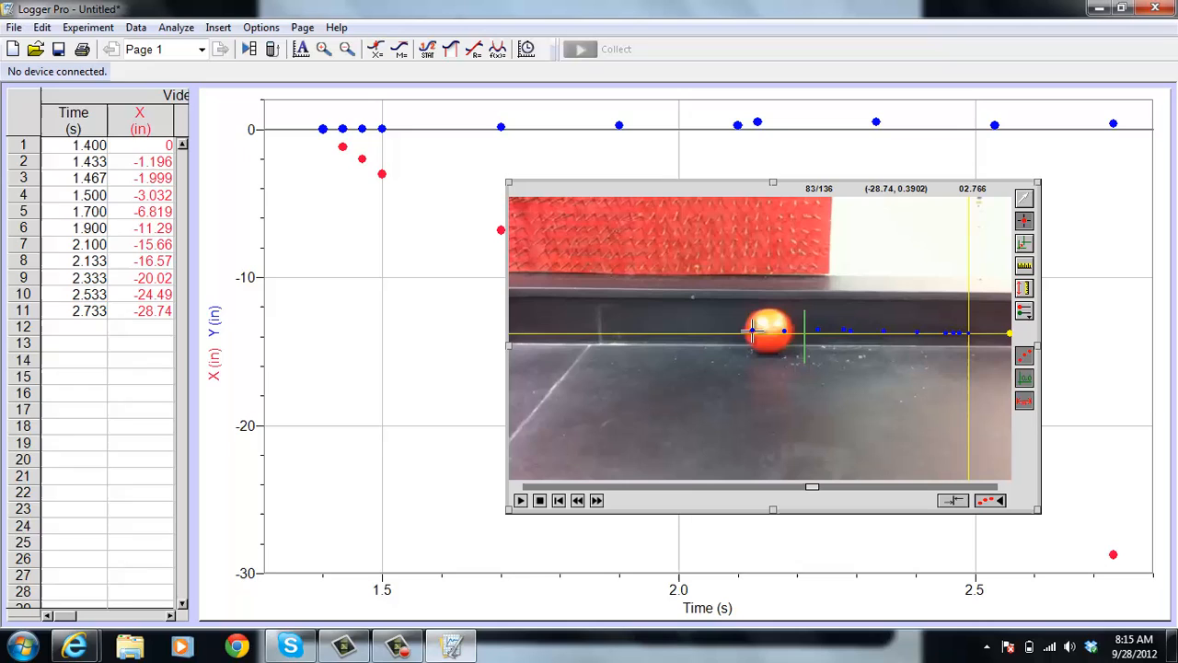
click(597, 502)
click(596, 501)
click(596, 501)
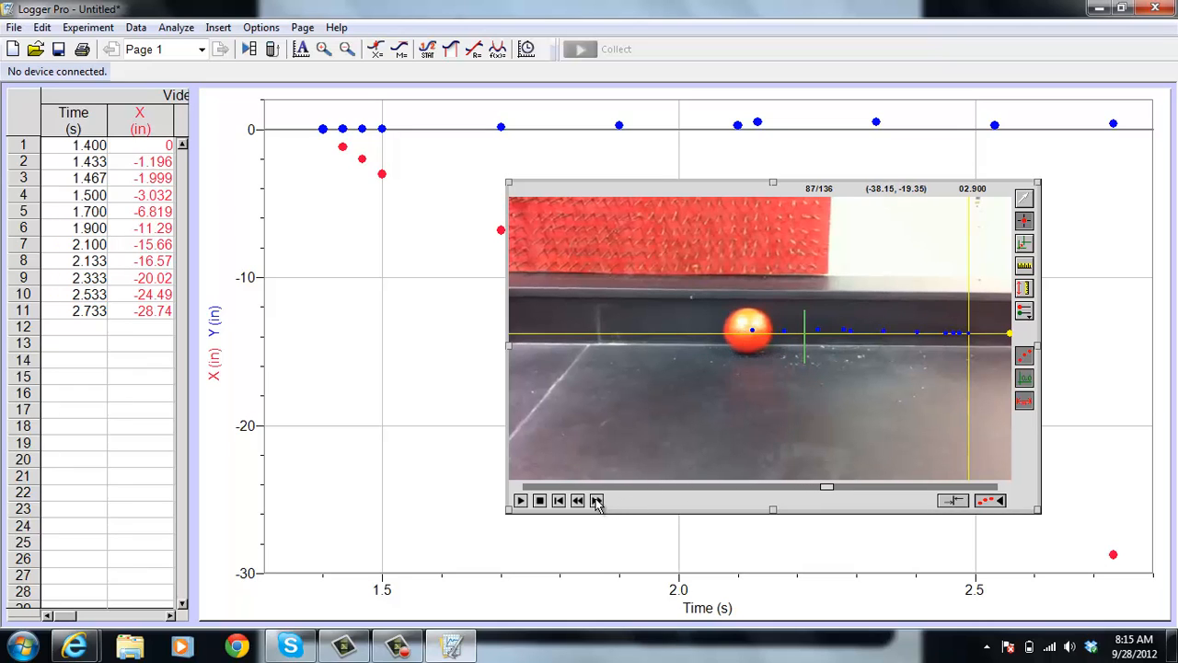
click(723, 332)
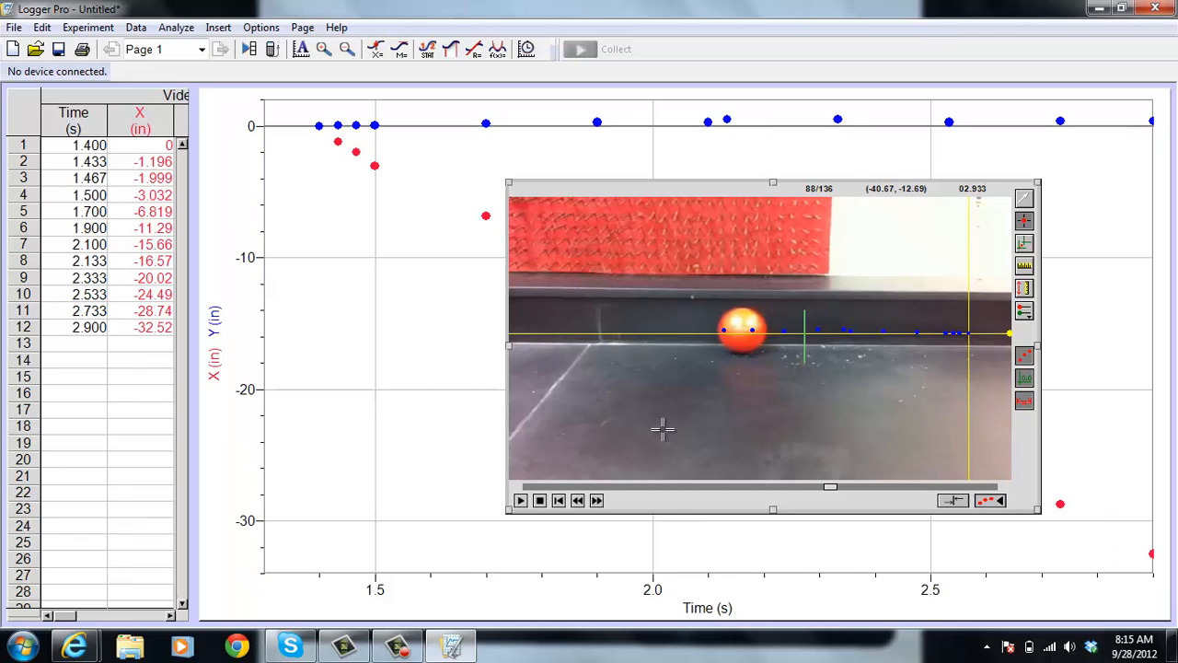
Add tracking points on the ball's leading edge in frames 93 and 102, skipping the frames between
click(596, 500)
click(596, 501)
click(597, 501)
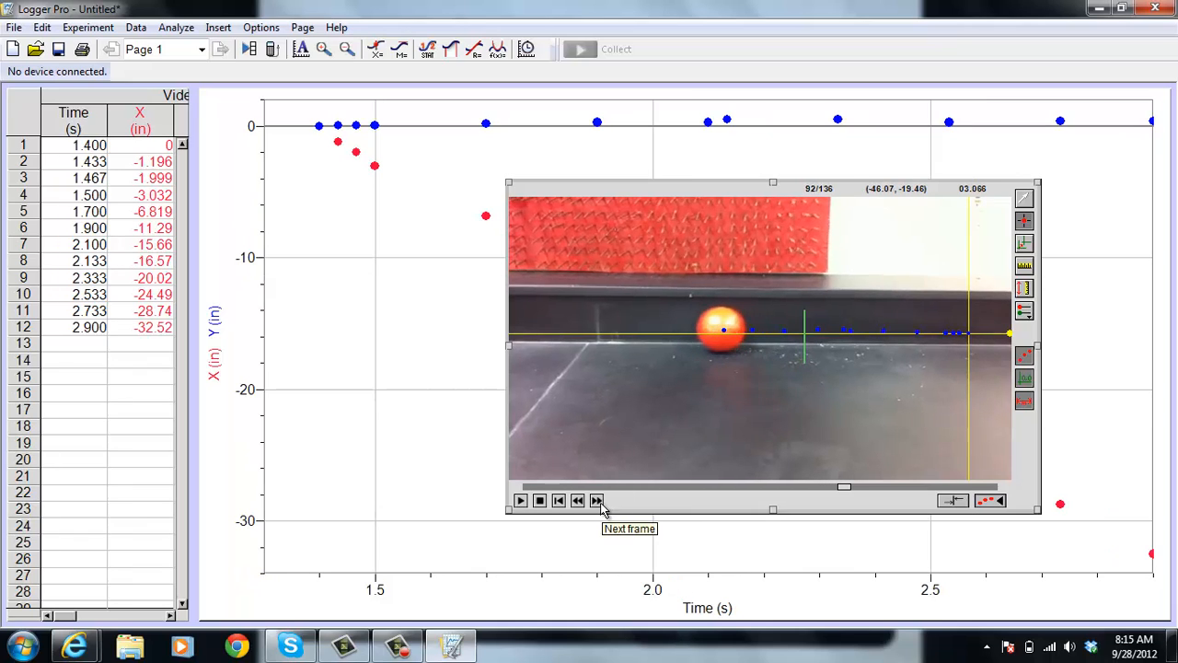
click(596, 500)
click(596, 501)
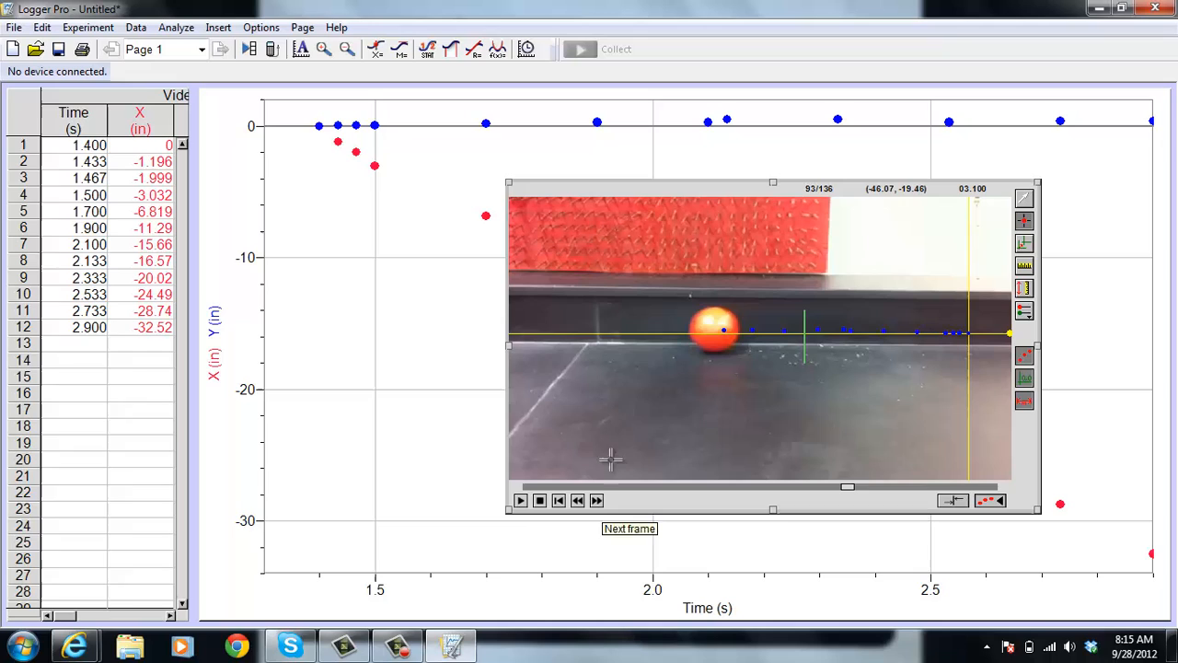
click(691, 333)
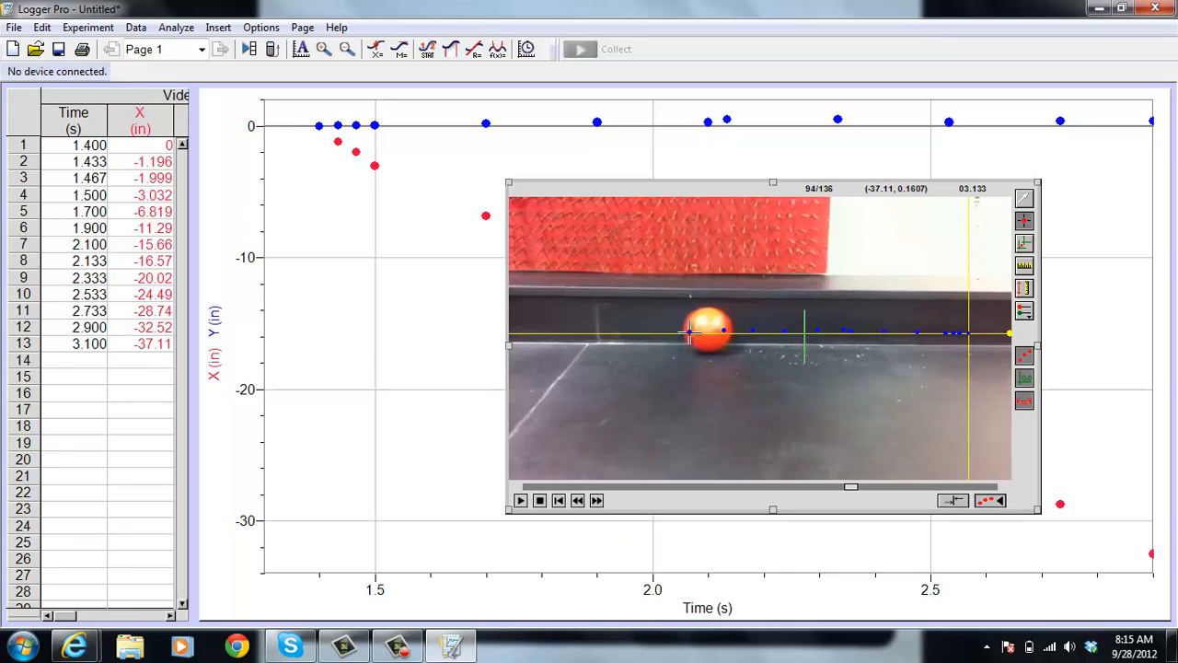
click(597, 500)
click(596, 501)
click(596, 501)
click(596, 501)
click(596, 501)
click(596, 501)
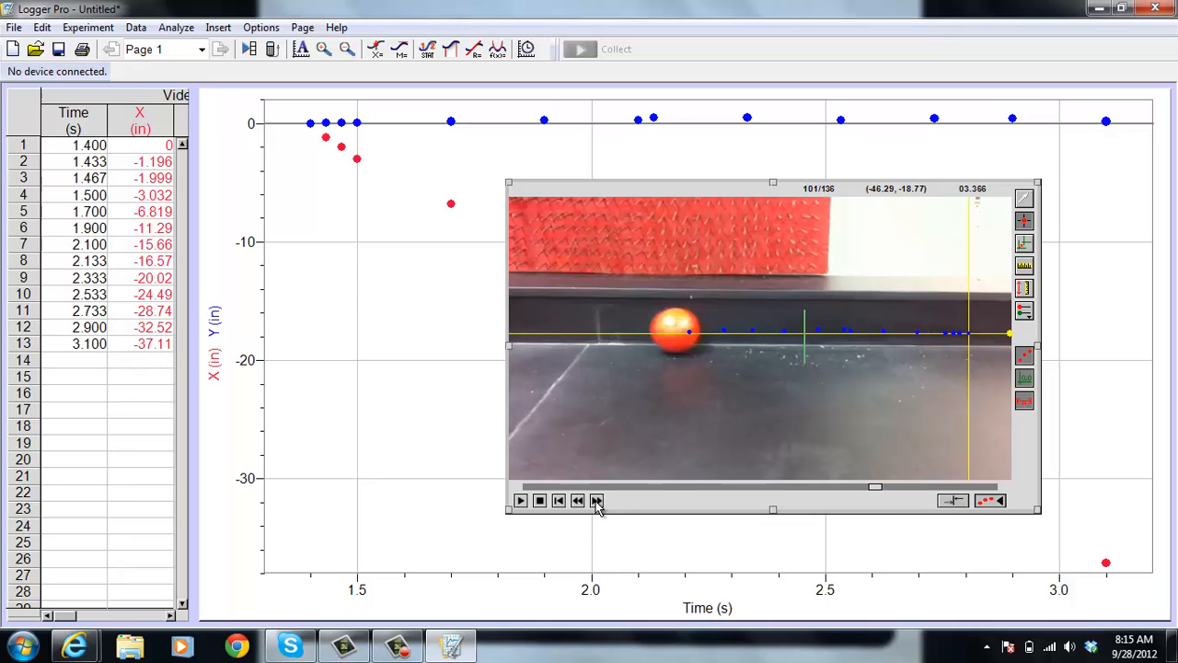
click(596, 501)
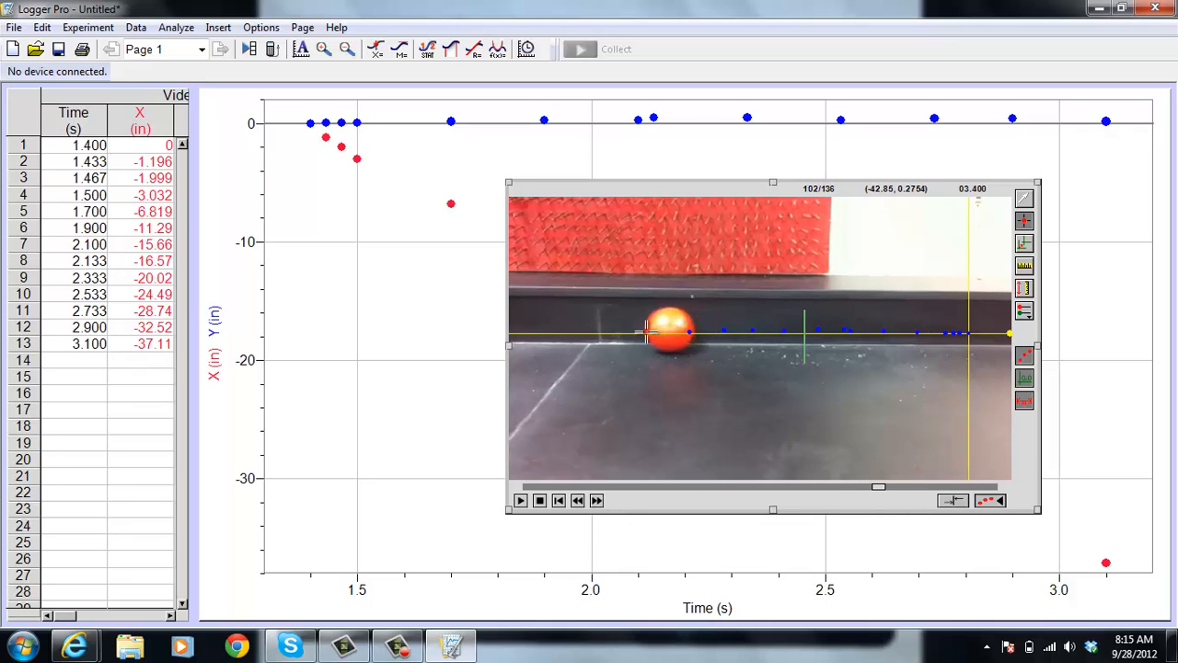
click(647, 333)
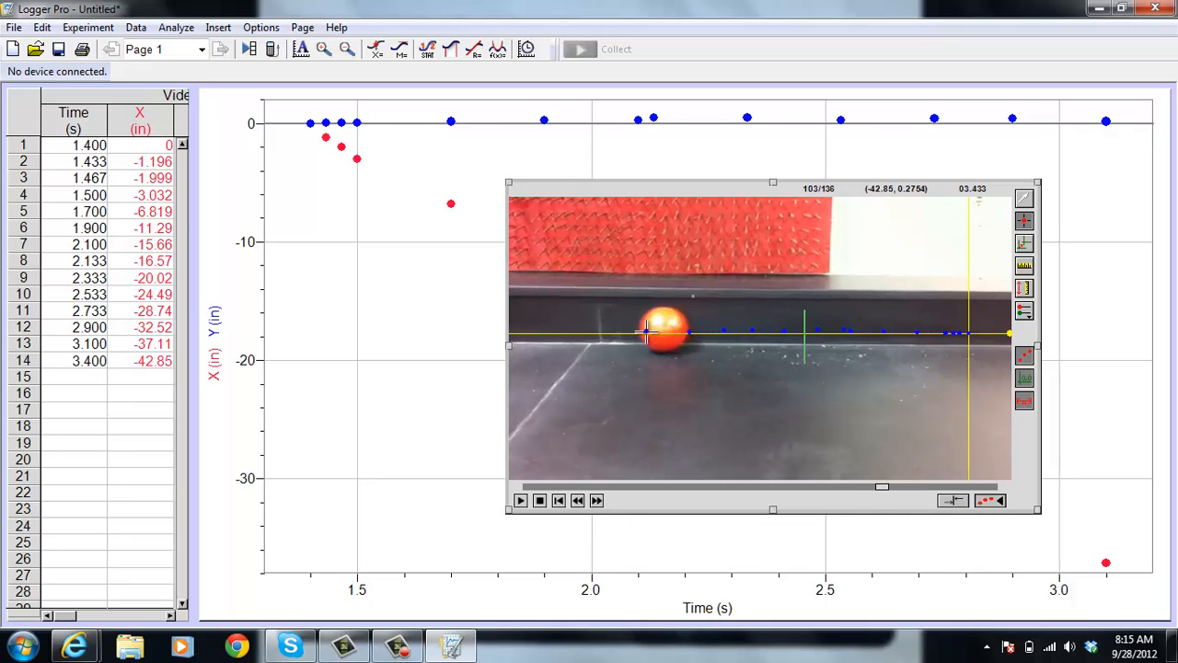
Advance the movie to frame 109 and add a tracking point on the ball's leading edge
click(596, 500)
click(597, 501)
click(596, 501)
click(596, 501)
click(596, 500)
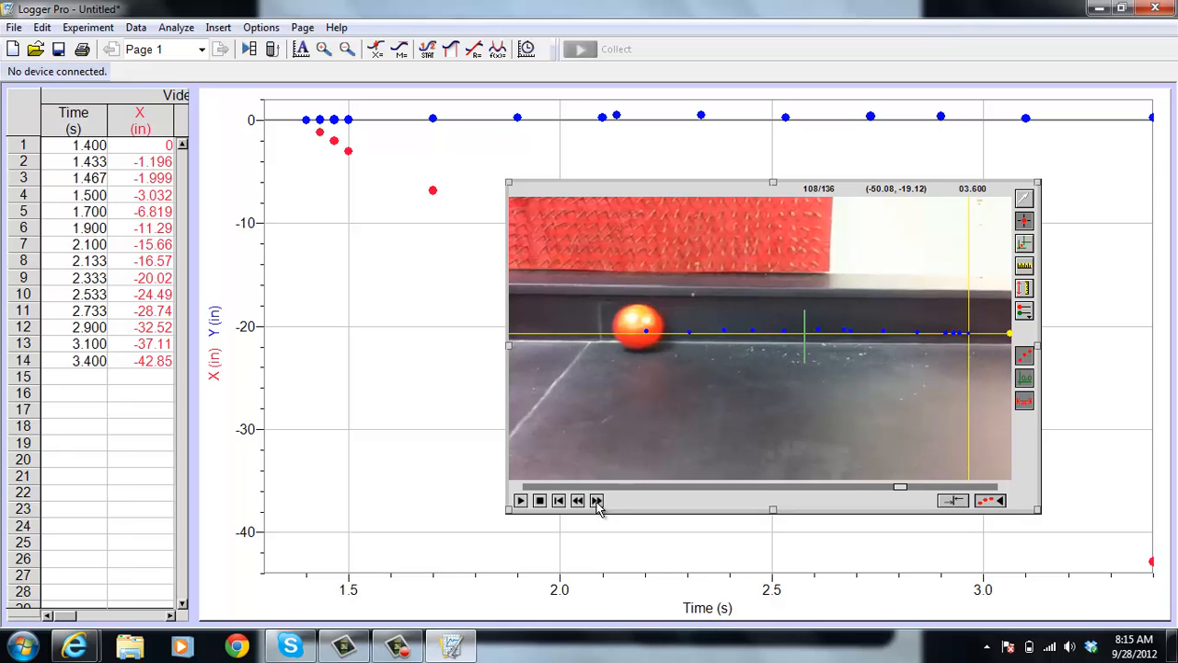
click(596, 500)
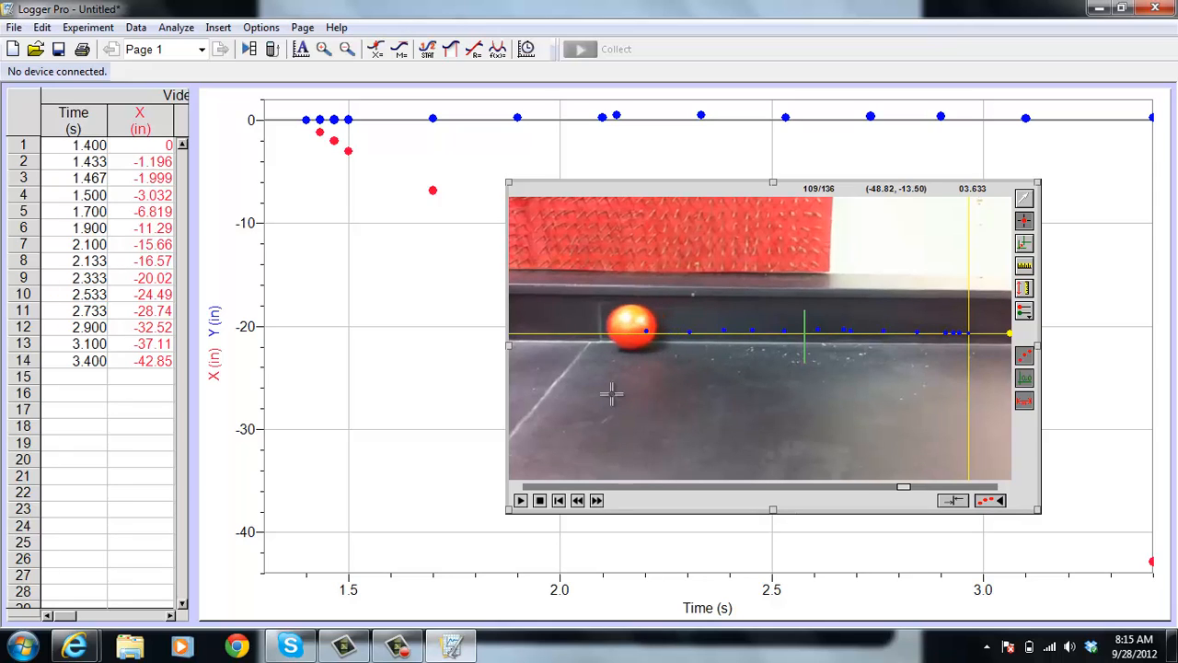
click(607, 328)
Add tracking points on the ball's leading edge in frames 115 and 121, skipping the frames between
click(597, 501)
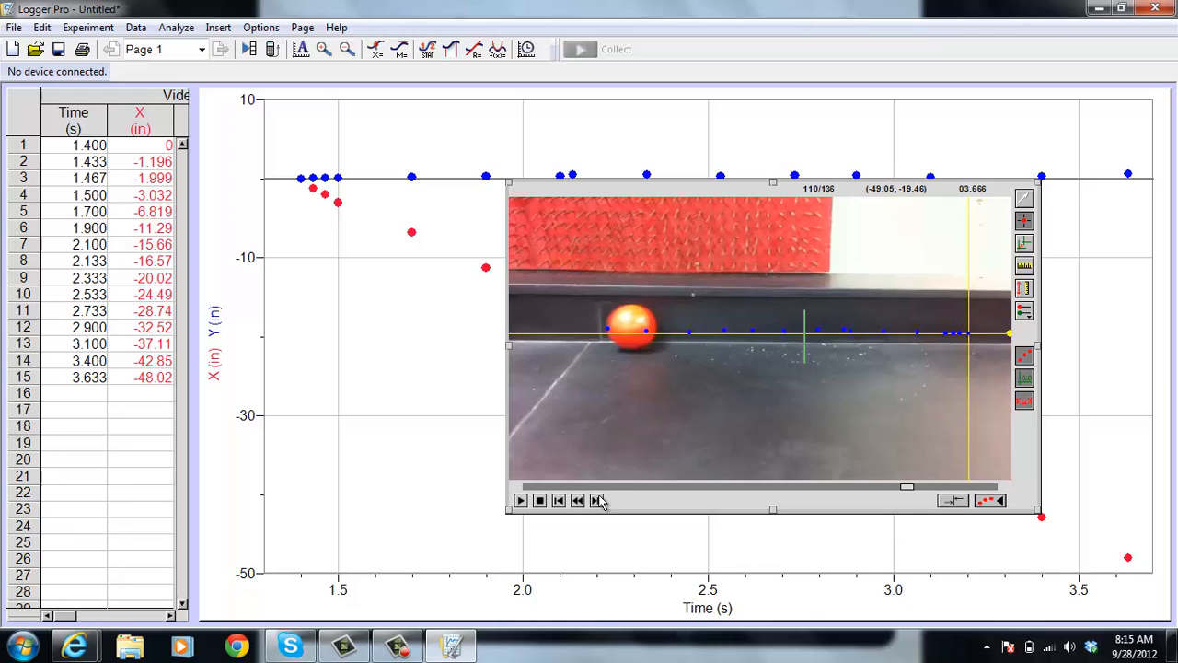
click(596, 501)
click(597, 501)
click(596, 501)
click(596, 501)
click(596, 501)
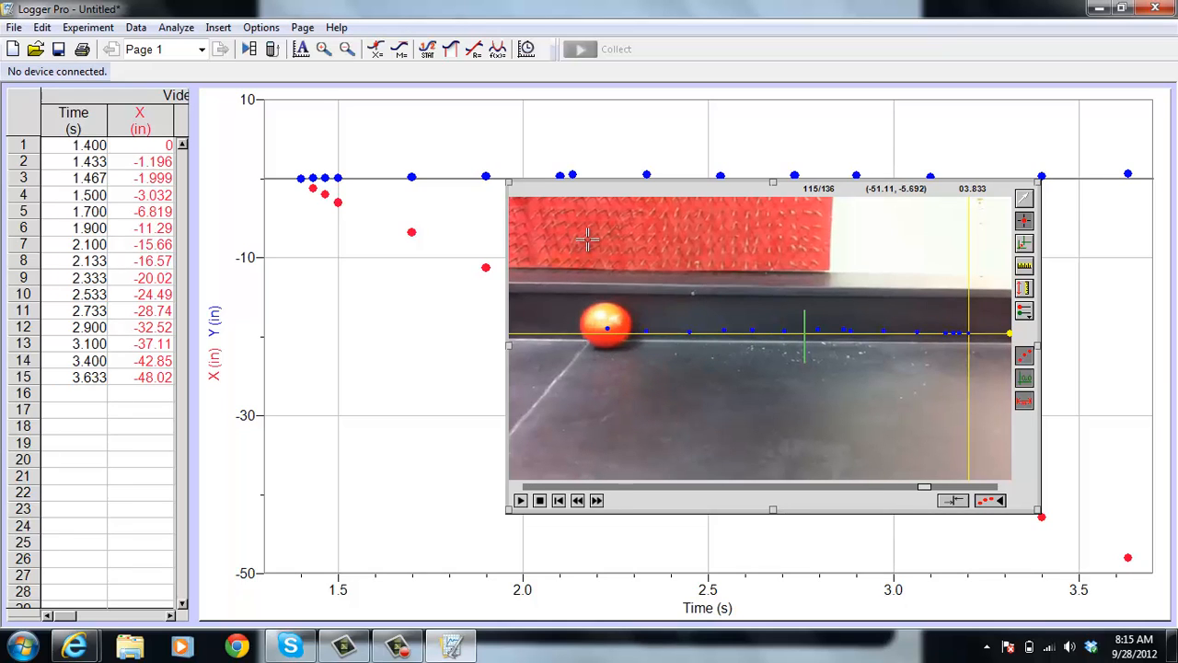
click(581, 326)
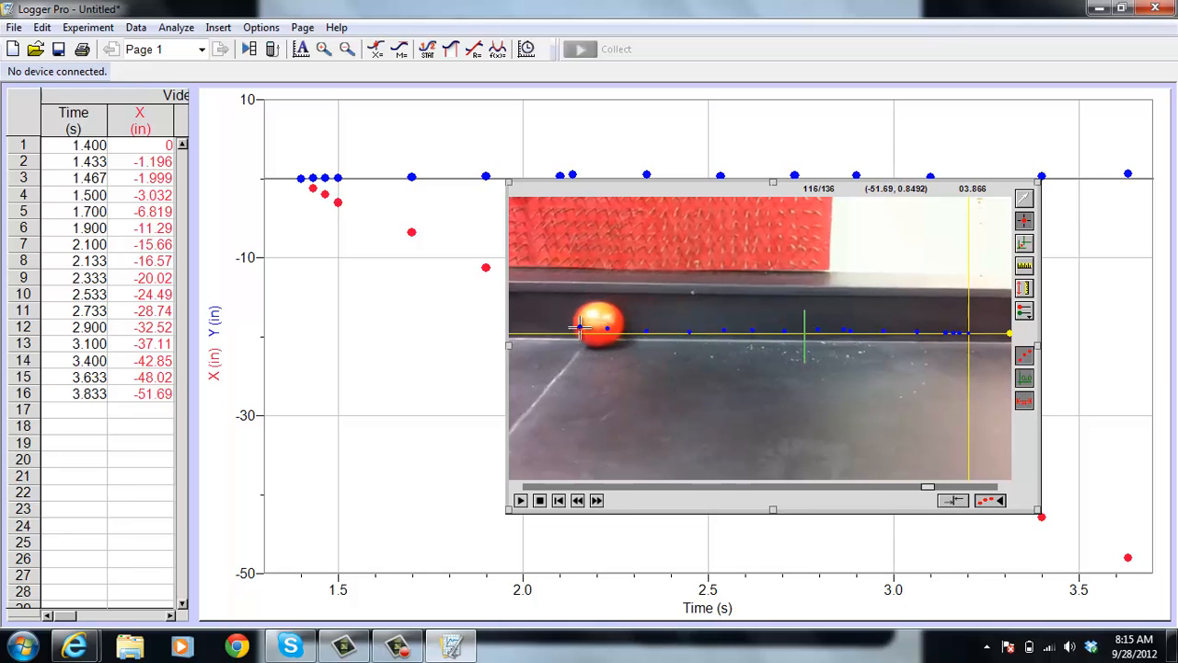
click(596, 501)
click(596, 500)
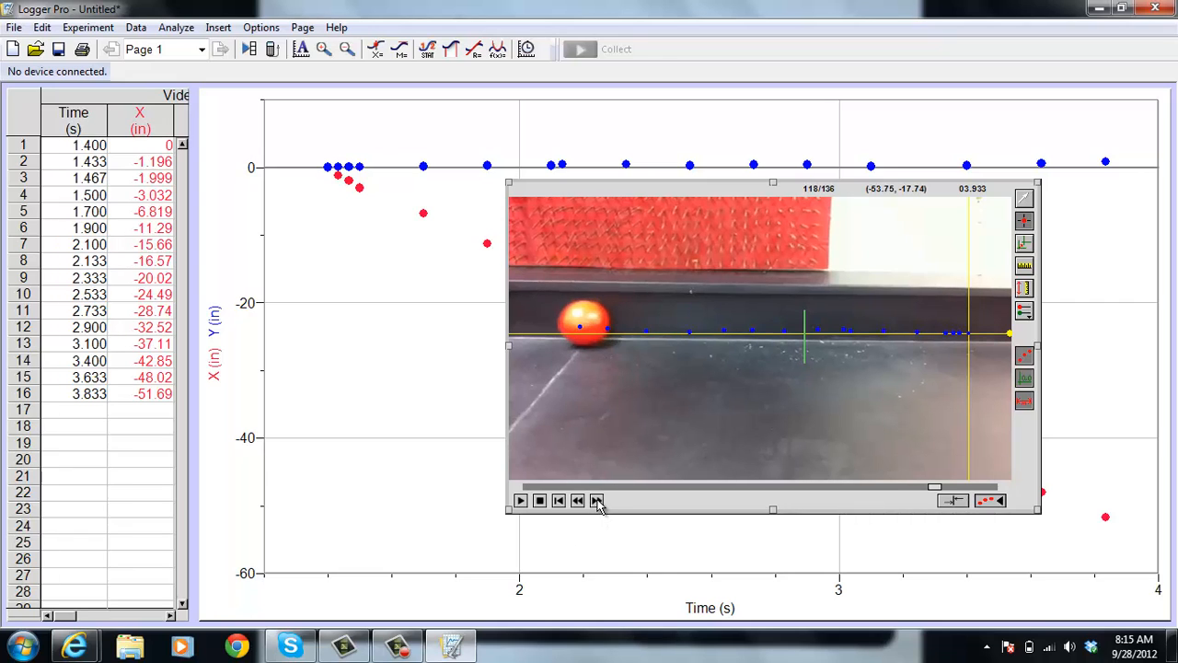
click(596, 501)
click(596, 500)
click(596, 500)
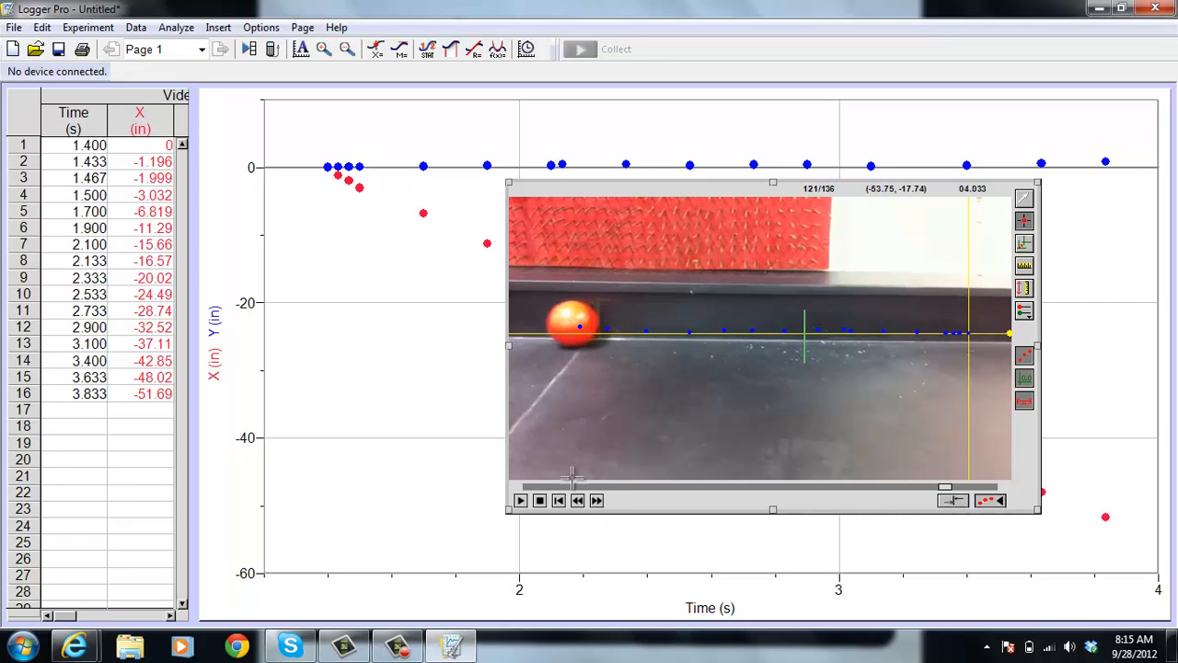
click(546, 326)
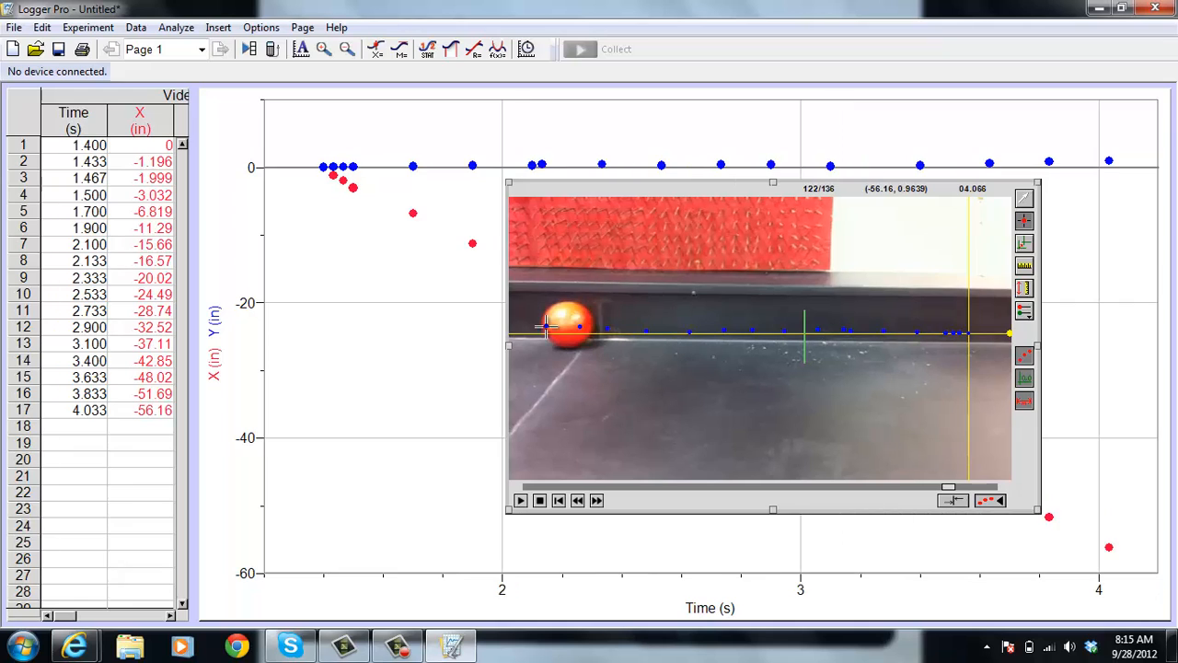
Advance the movie to frame 130 and move its window over the lower-left part of the graph
click(598, 502)
click(597, 502)
click(598, 501)
click(597, 502)
click(597, 502)
click(597, 502)
click(598, 502)
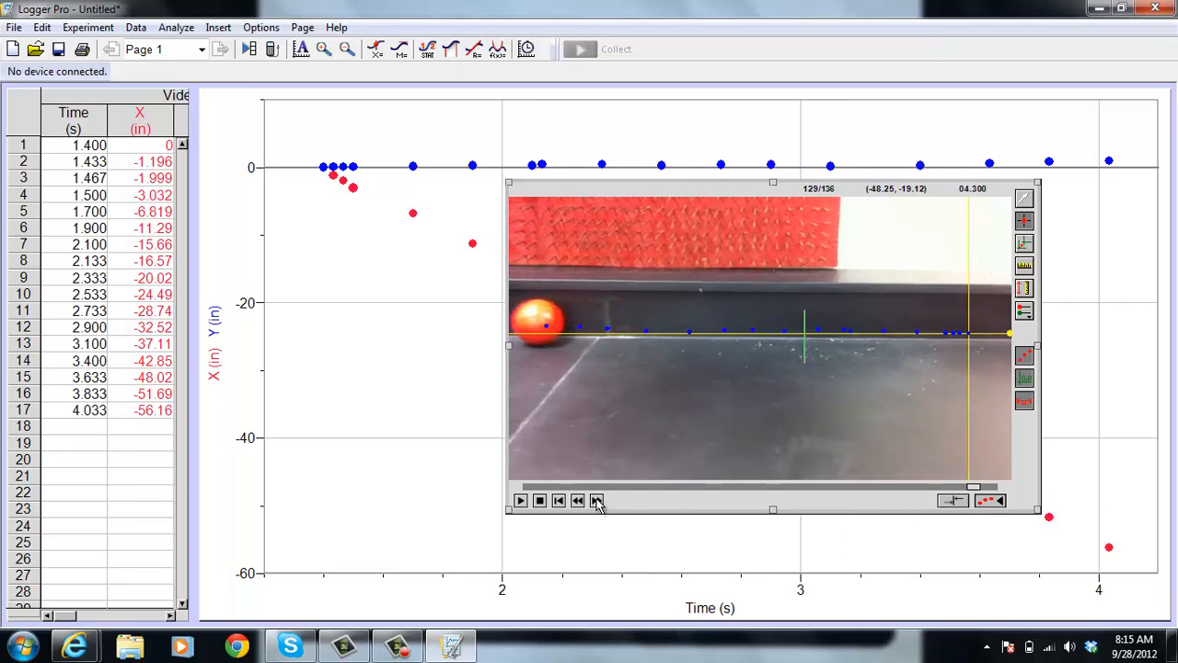
click(597, 502)
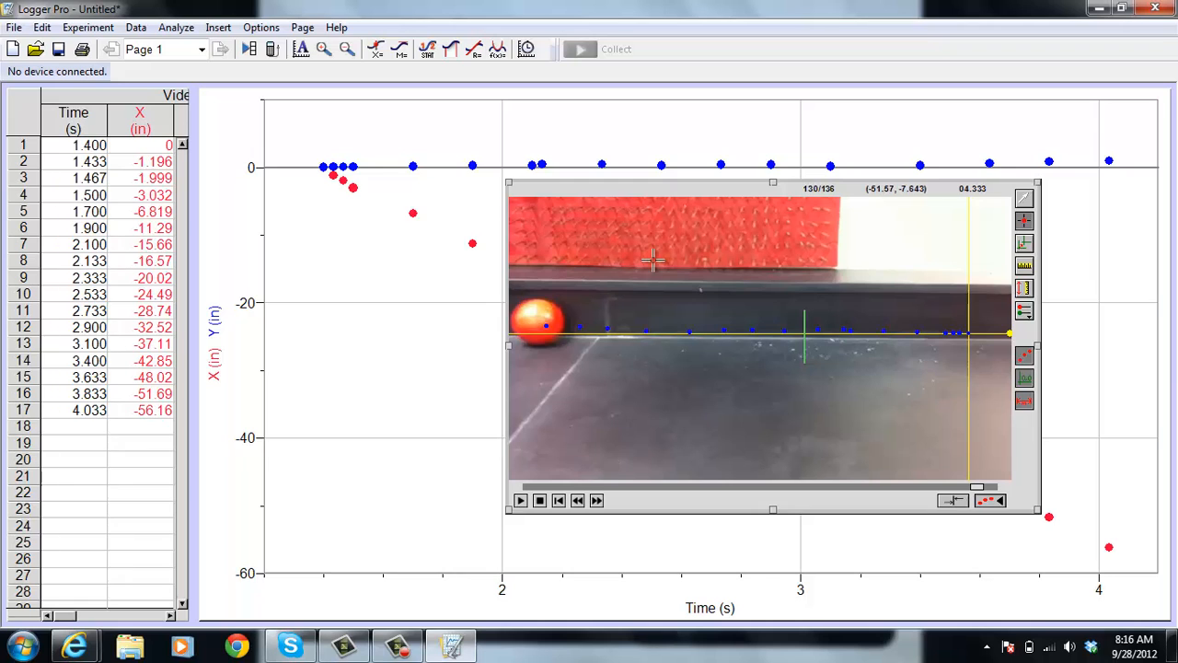
drag(655, 197, 378, 304)
drag(383, 363, 391, 326)
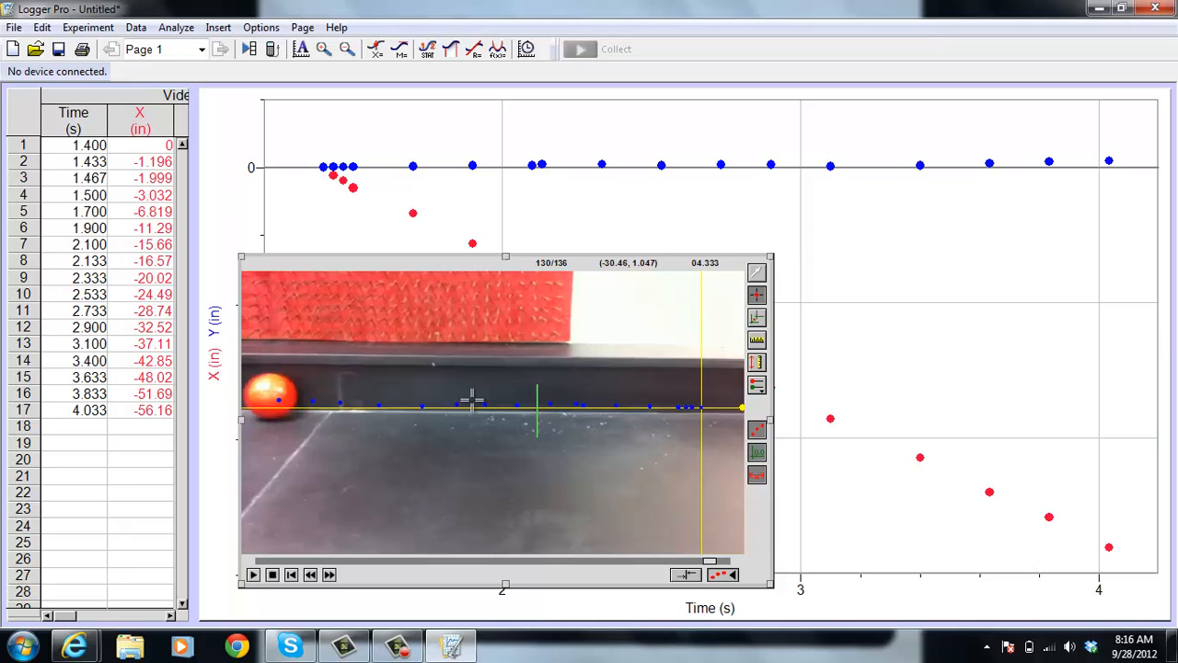
Bring the graph in front of the movie and shrink it from its upper-left corner, keeping the current color scheme for now
click(839, 291)
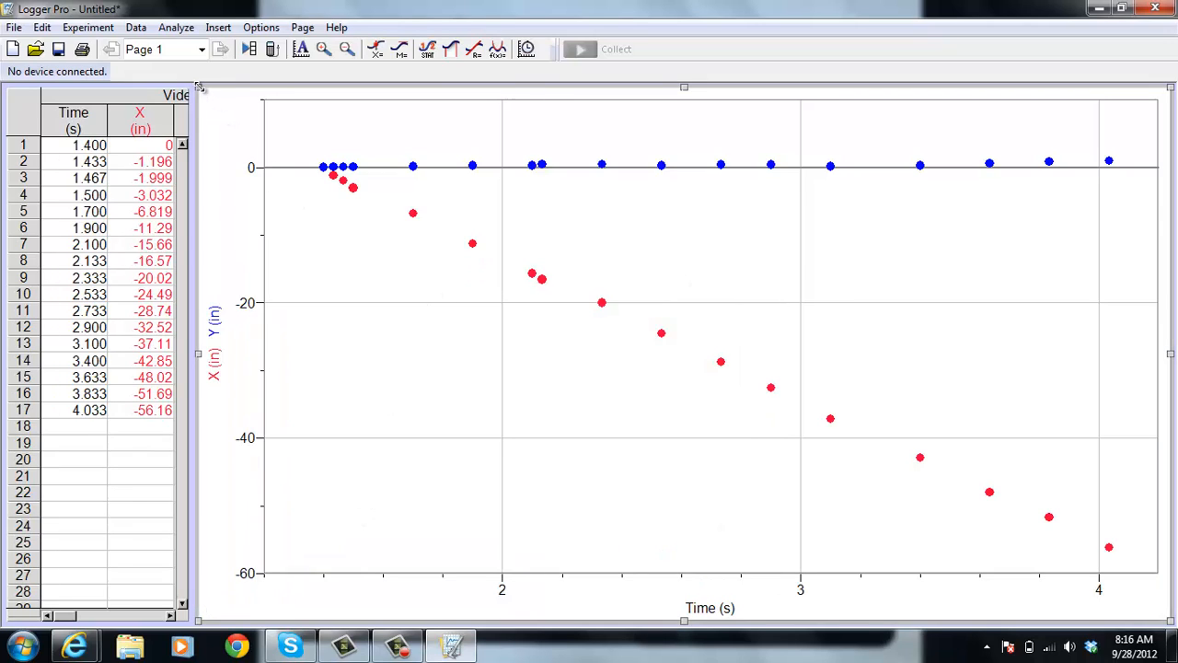
drag(198, 86, 324, 167)
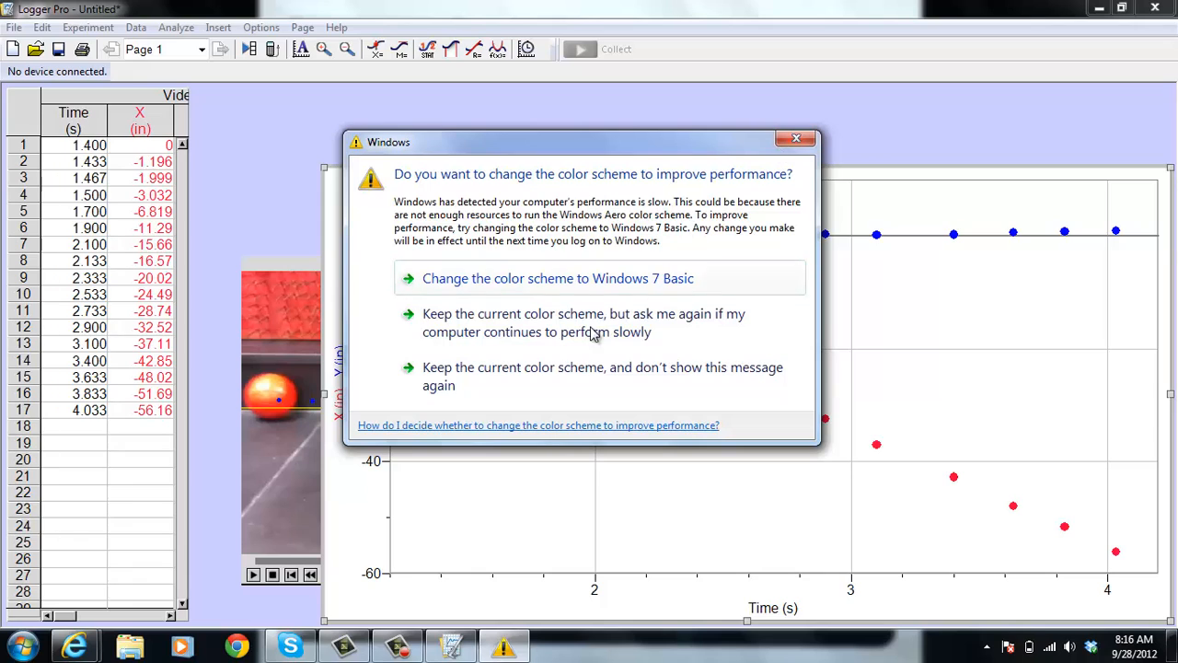
click(563, 337)
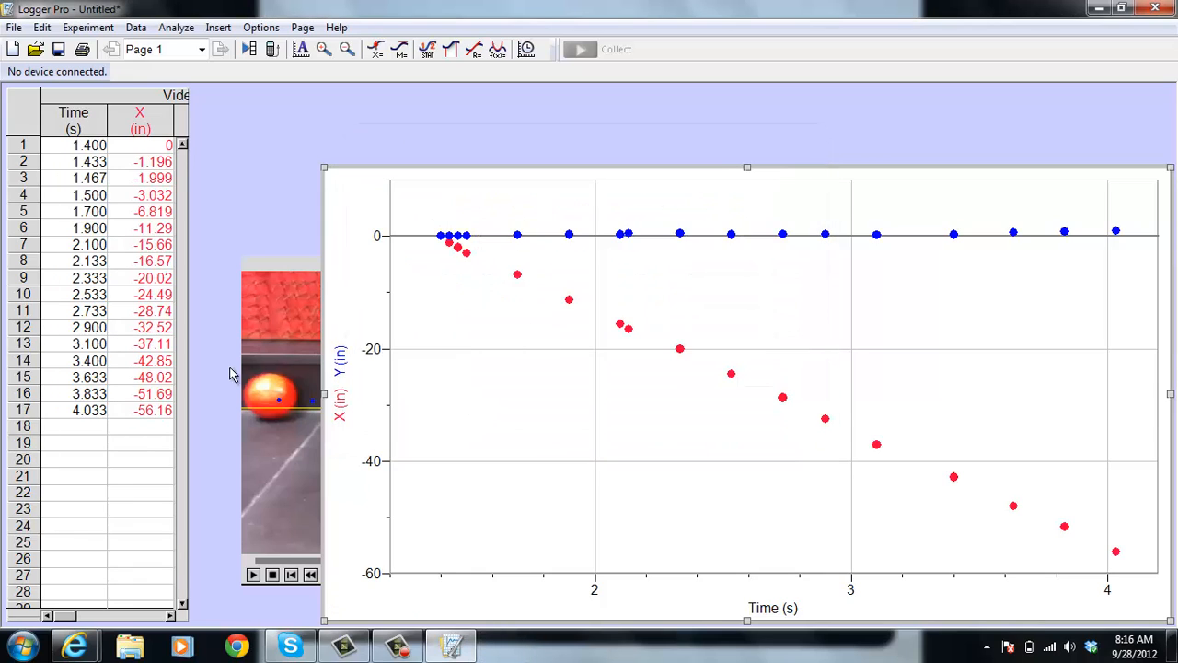
Mark a point above the ball in frame 130, then bring the graph back in front and enlarge it to cover the movie
click(269, 365)
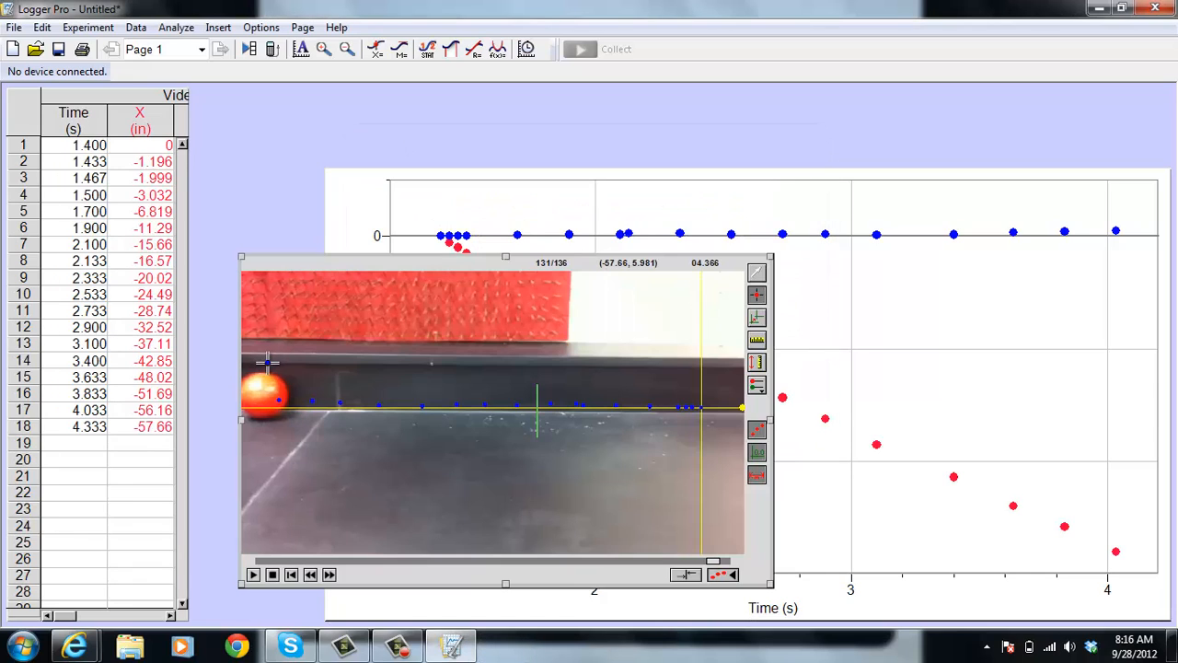
click(350, 189)
click(371, 256)
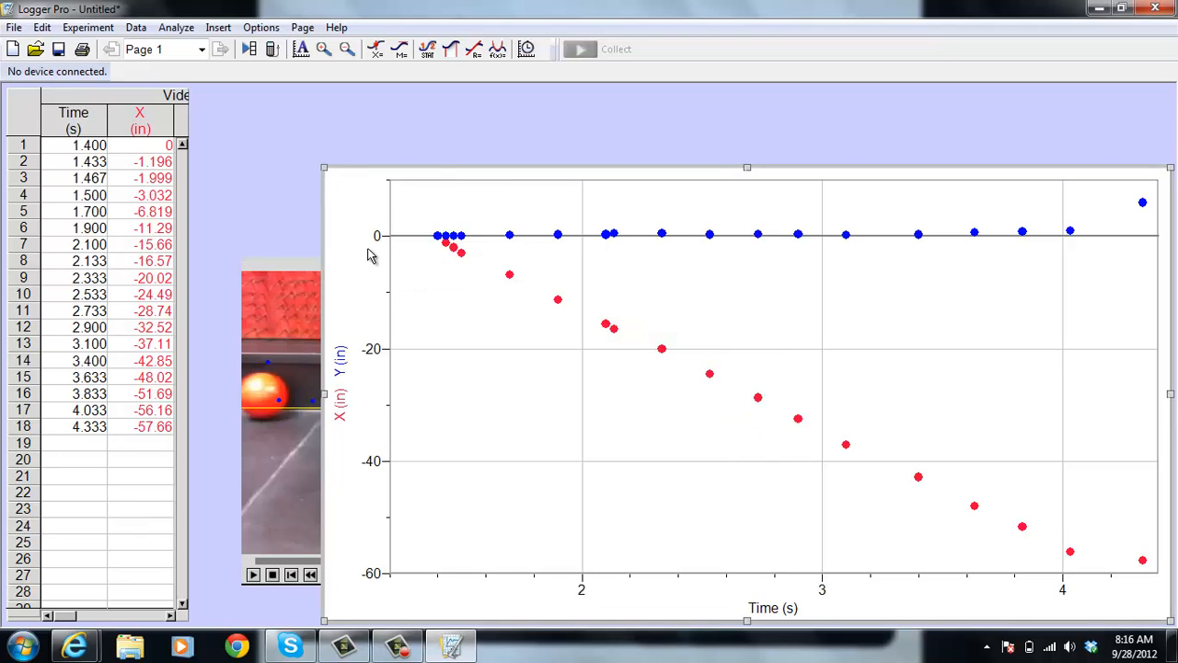
drag(323, 167, 208, 99)
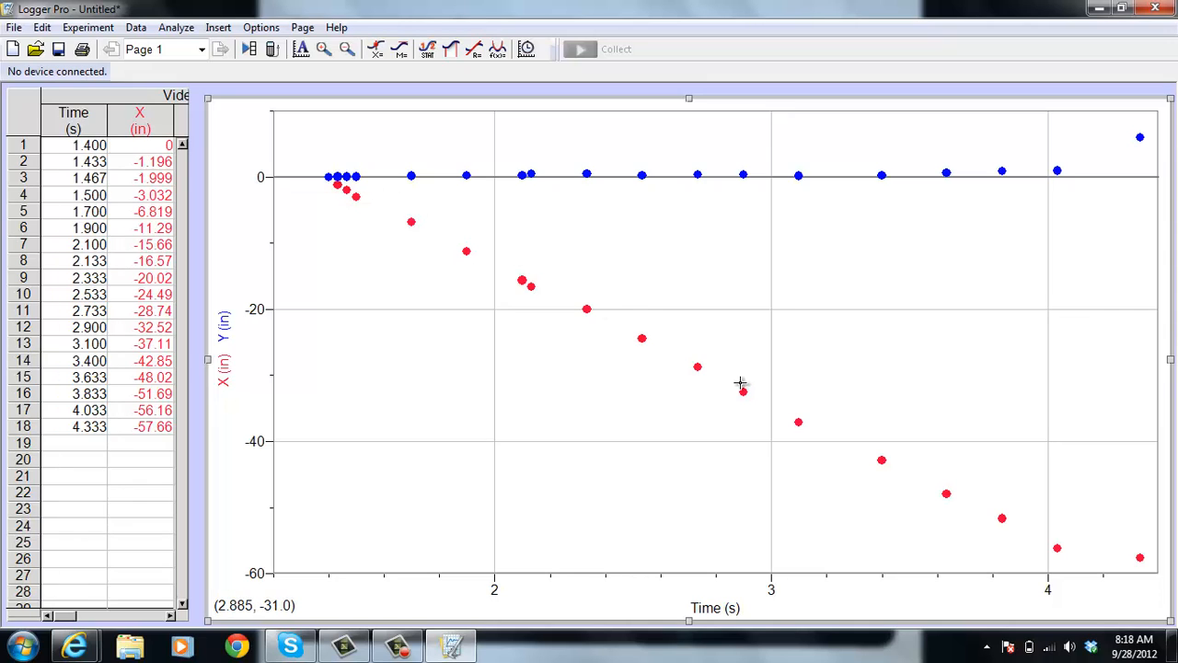
Apply a linear fit to VideoAnalysis|X and move its results box below the line, keeping the current color scheme without further prompts
click(175, 28)
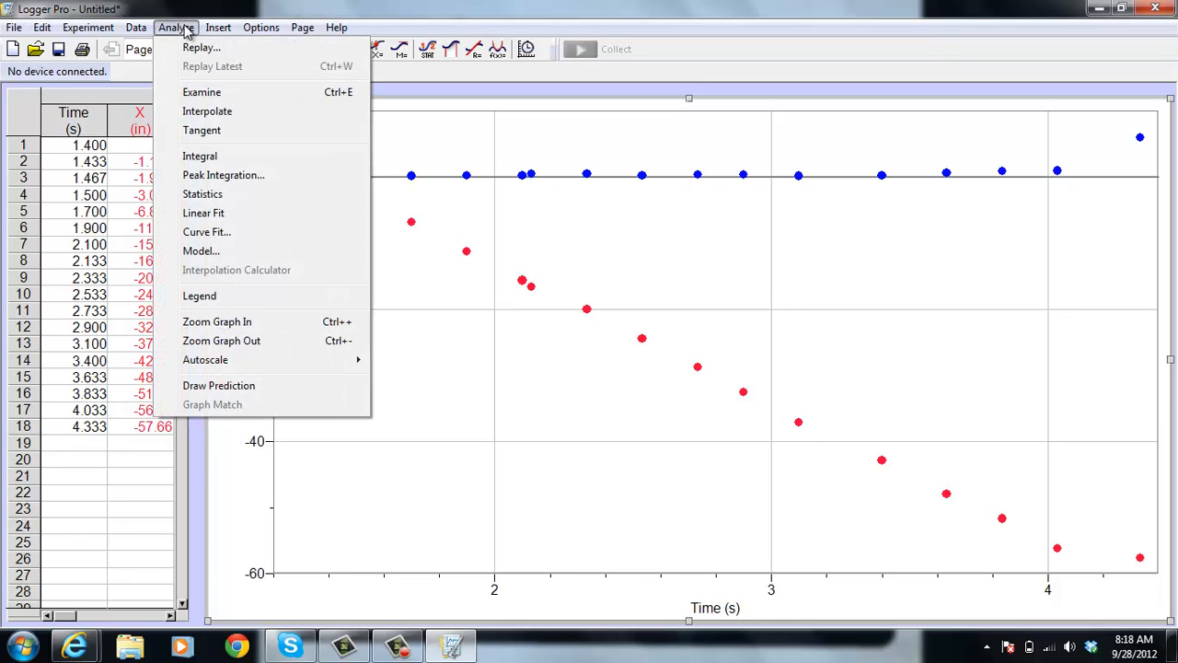
click(194, 213)
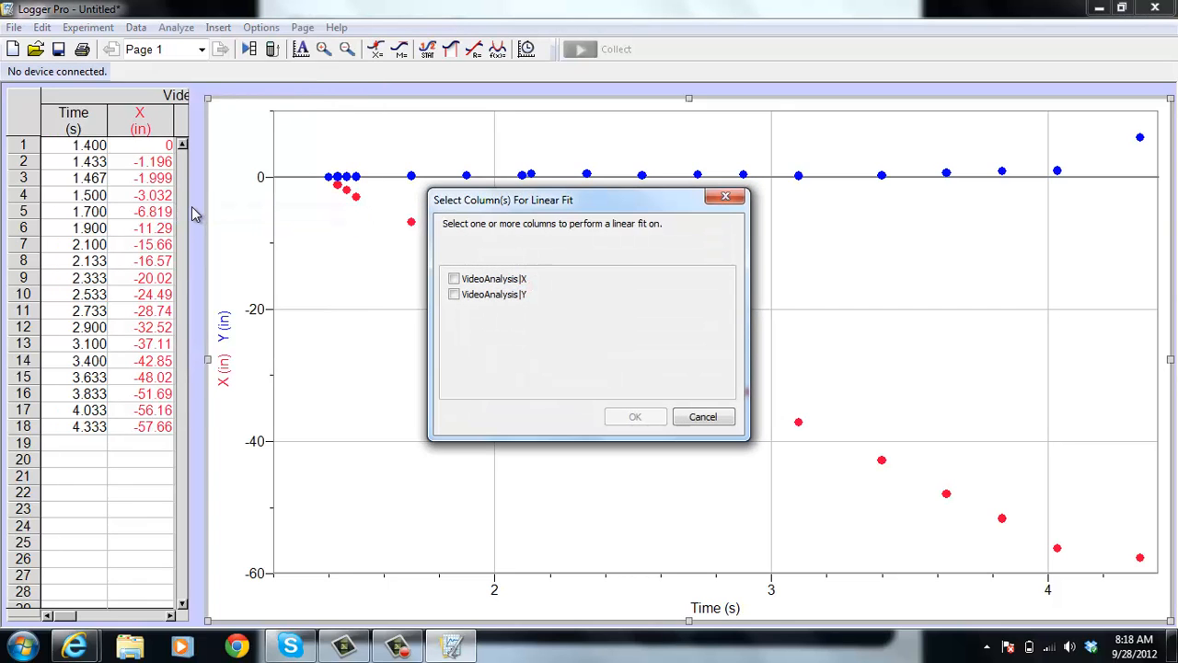
click(454, 280)
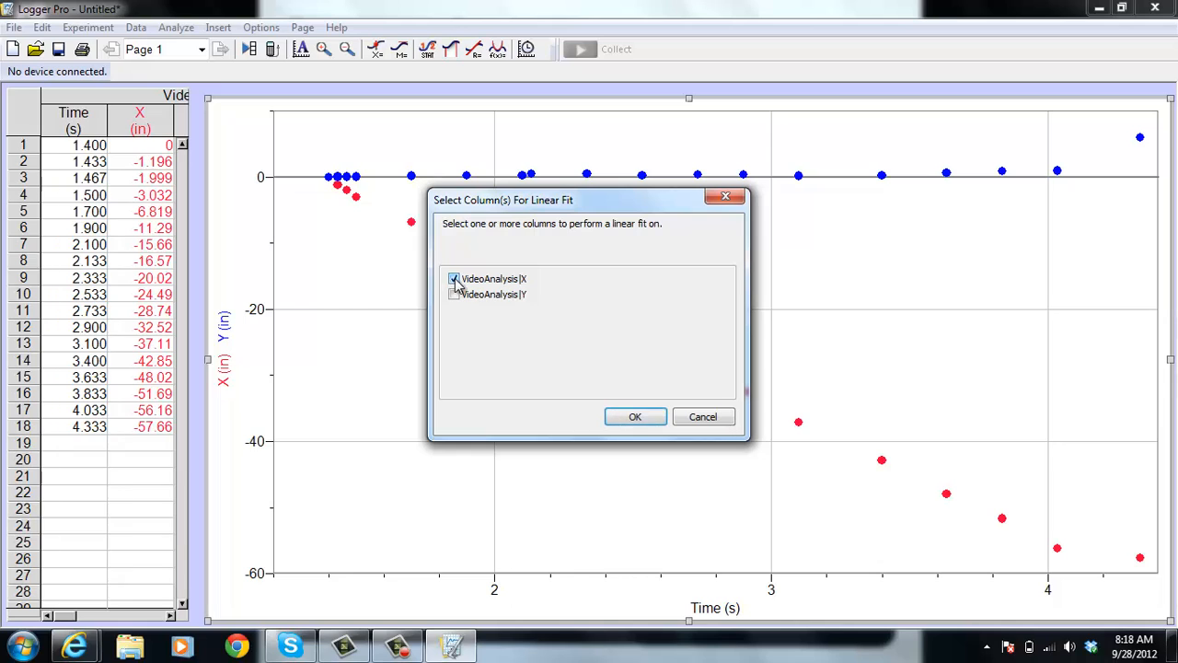
click(635, 418)
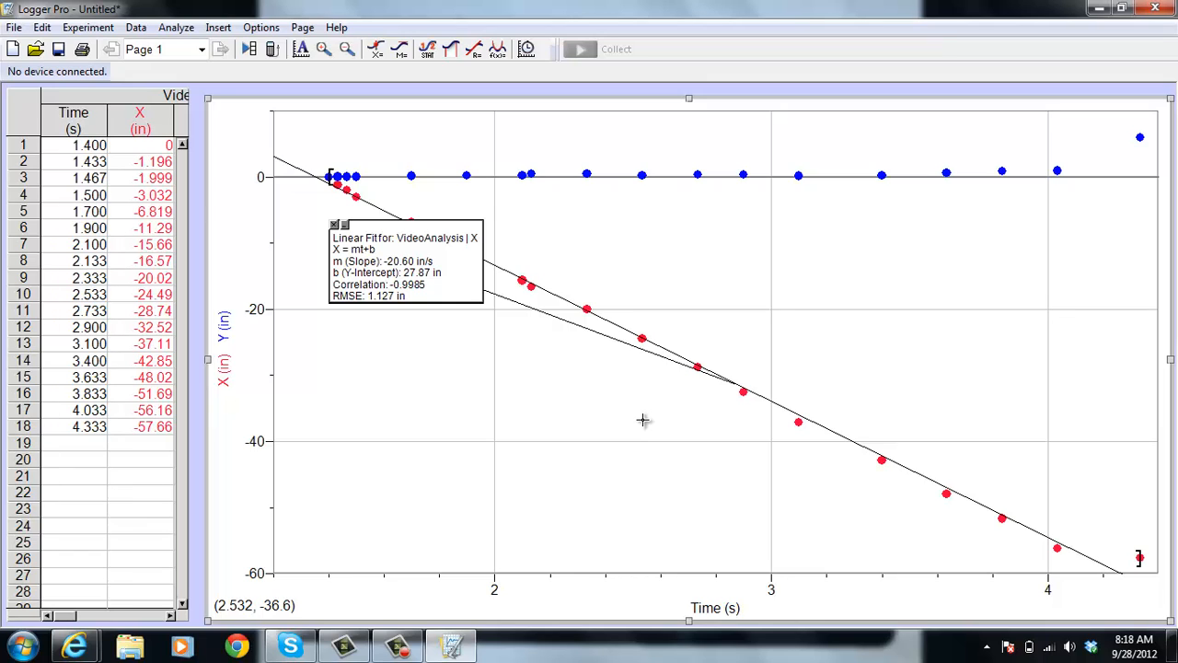
drag(409, 272, 413, 358)
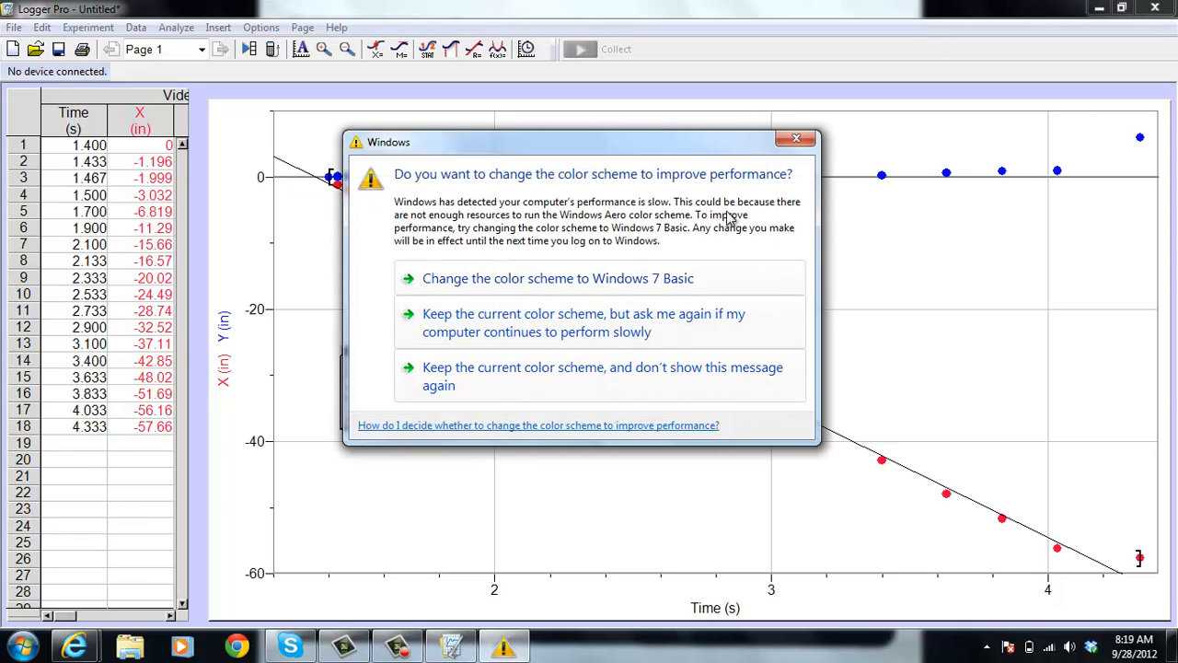
click(663, 377)
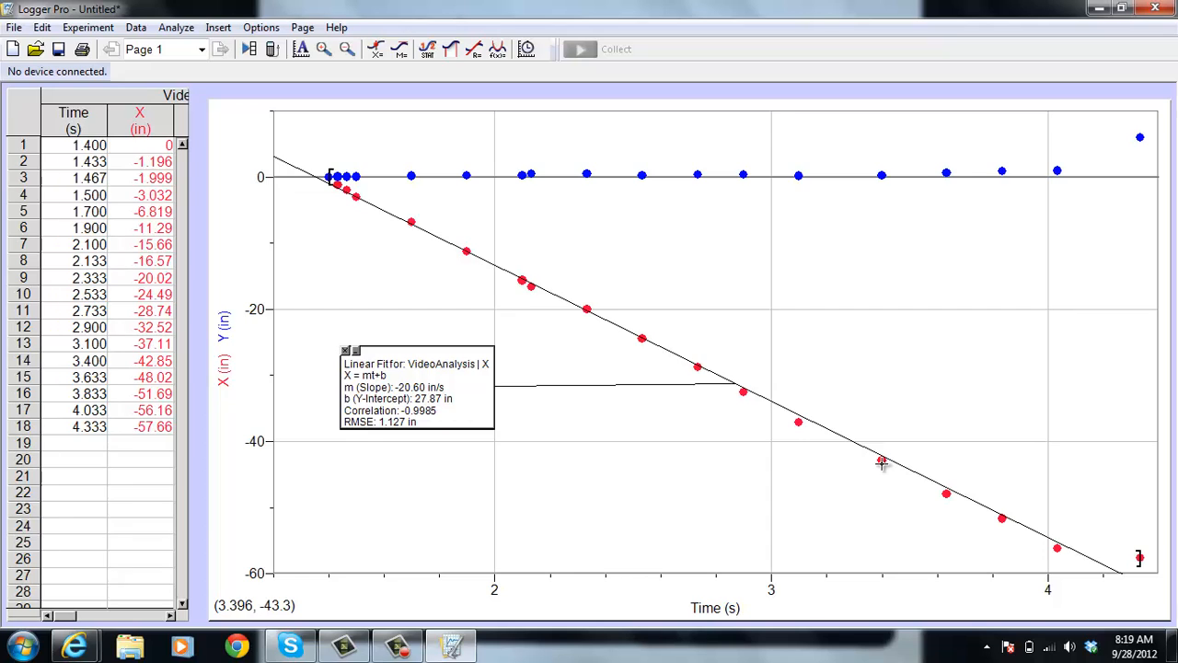
Apply a linear fit to VideoAnalysis|Y and move its results box into the space between the two fitted lines
click(180, 28)
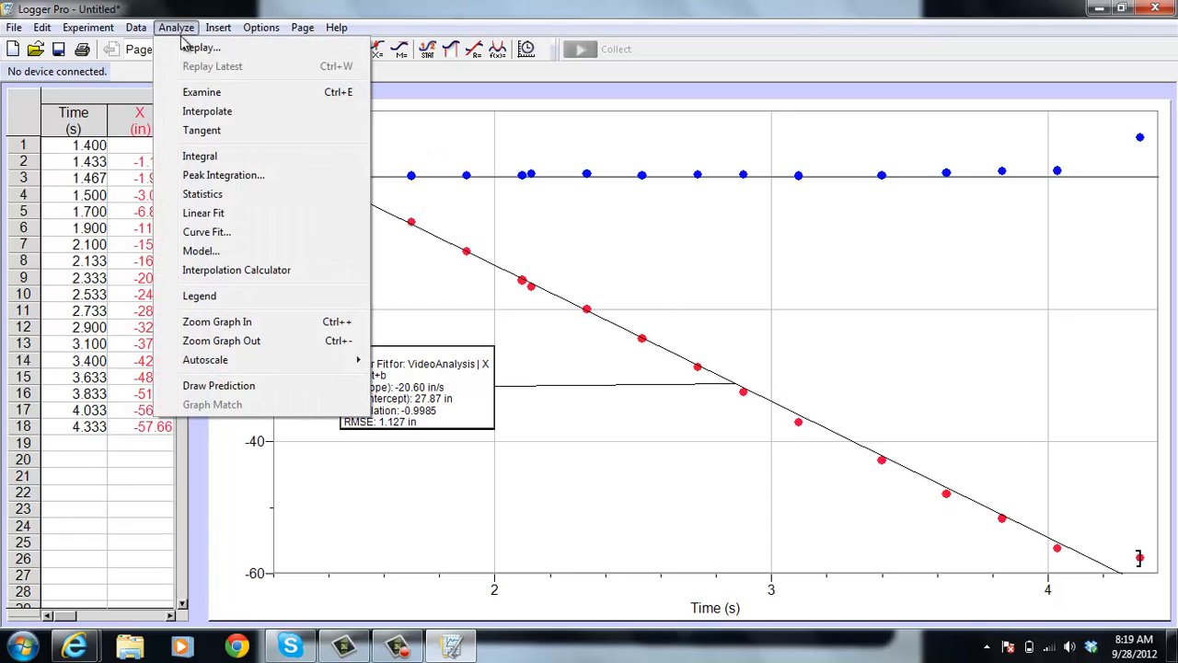
click(195, 213)
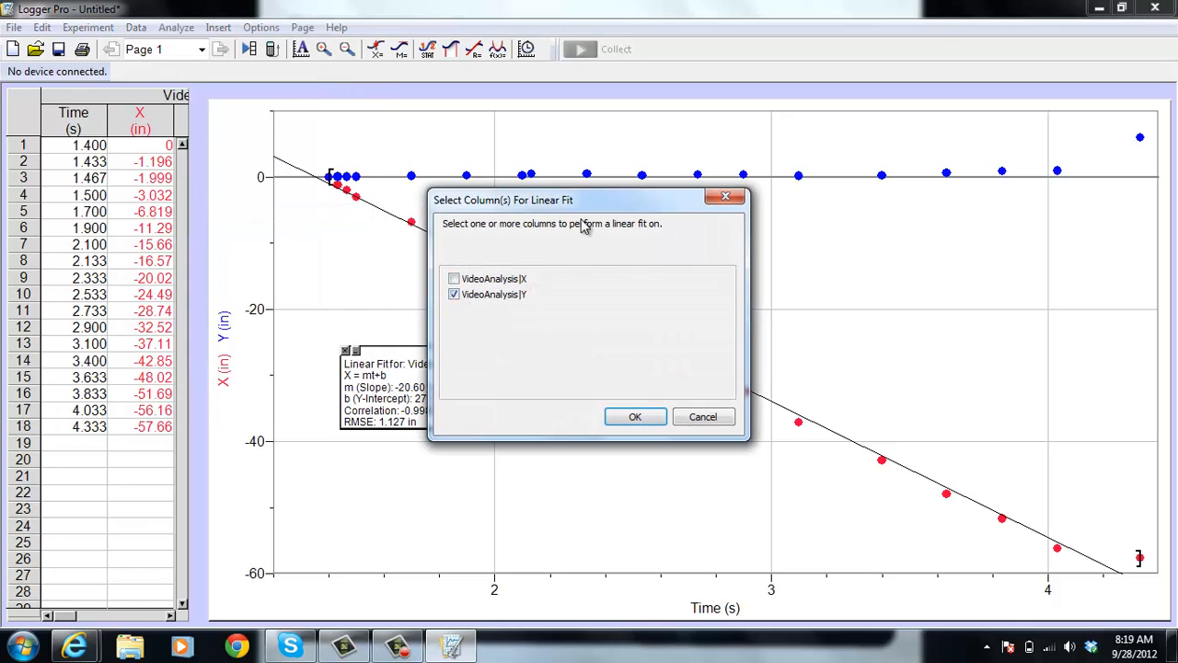
drag(584, 202, 652, 315)
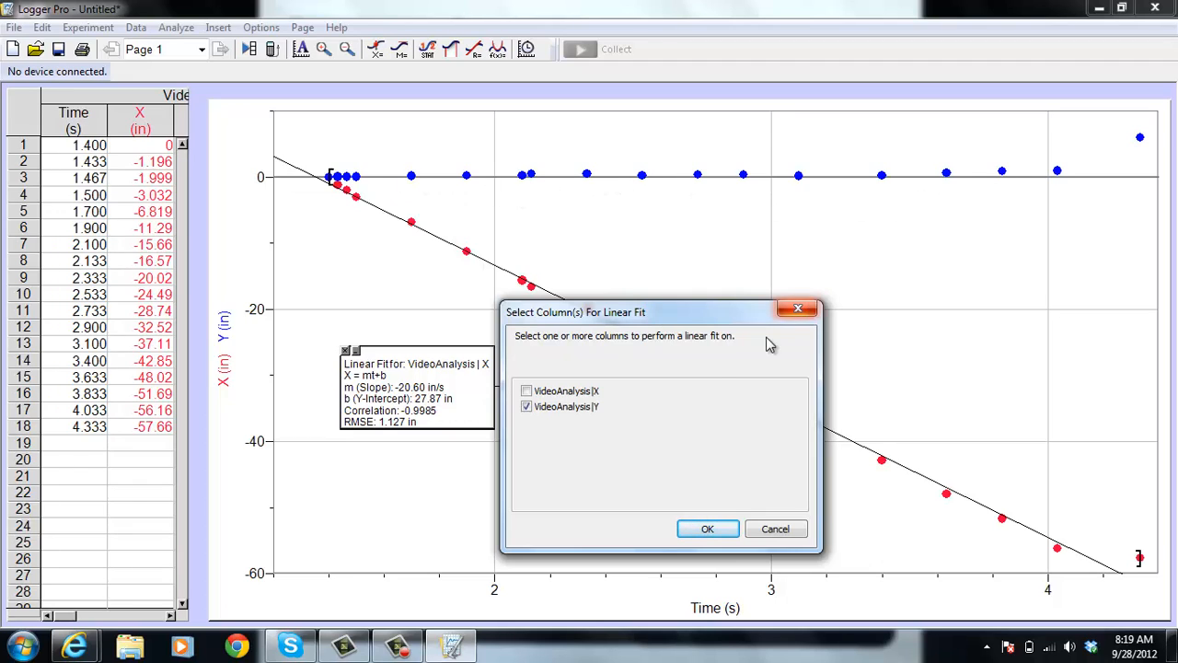
click(704, 531)
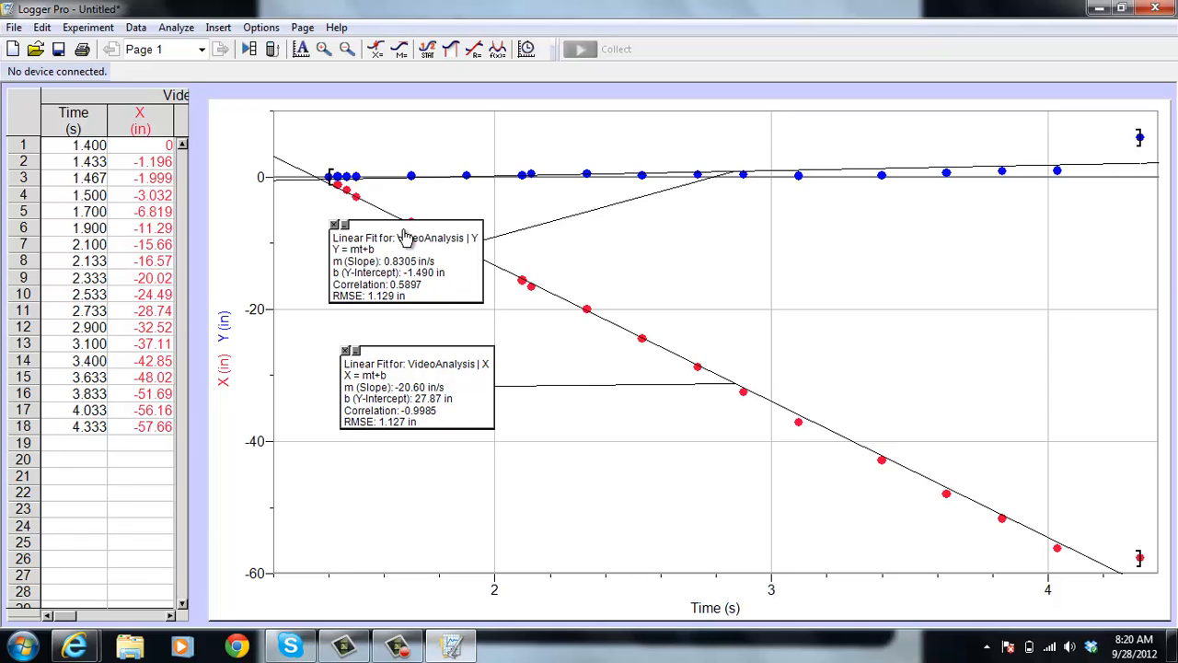
drag(405, 238, 677, 246)
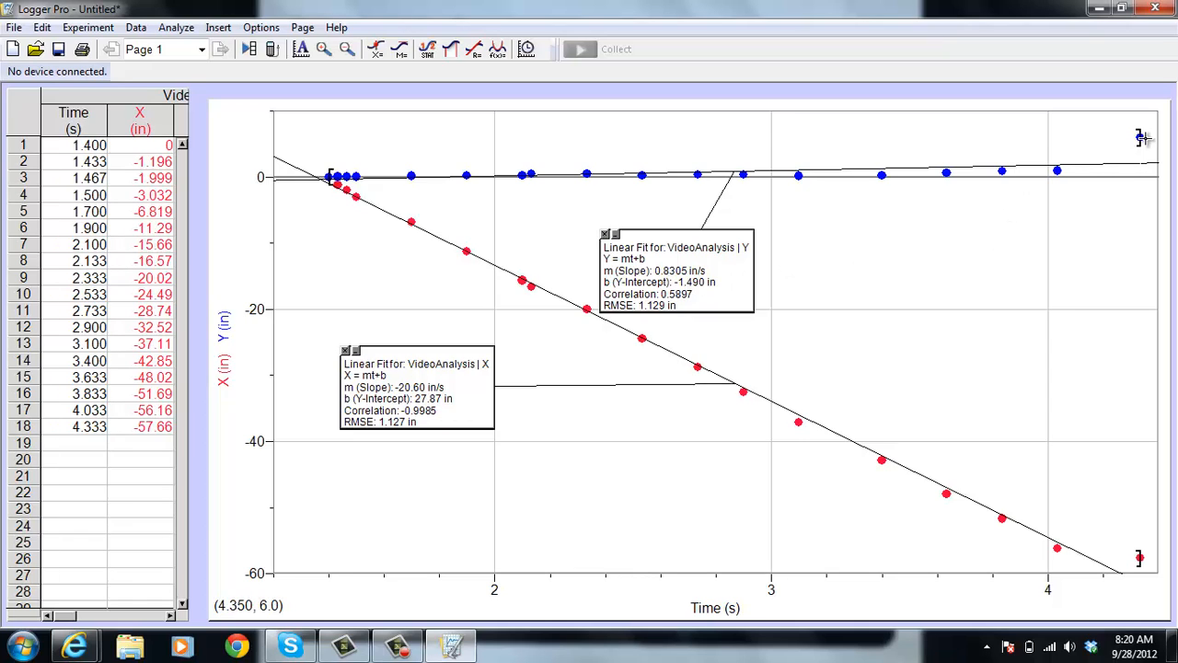
Shorten the Y fit's range to exclude the last data point at 4.333 s and move its results box clear of the X line
drag(1140, 138, 1060, 169)
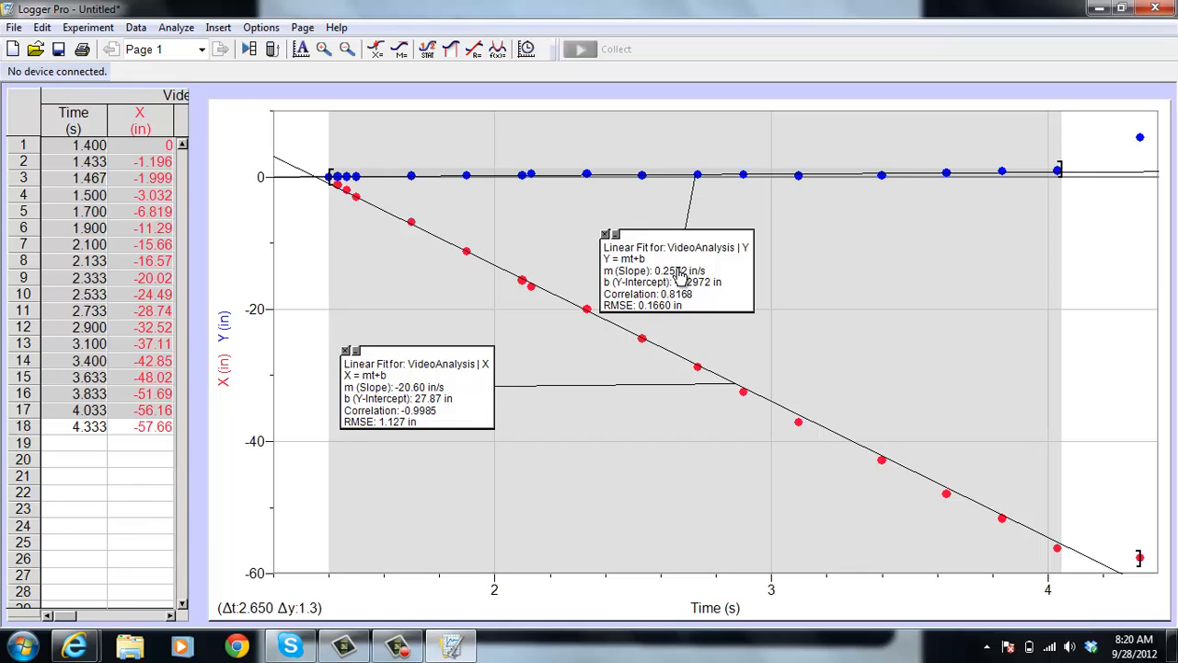
mouse_move(678, 273)
mouse_down()
mouse_move(898, 269)
mouse_move(860, 263)
mouse_up()
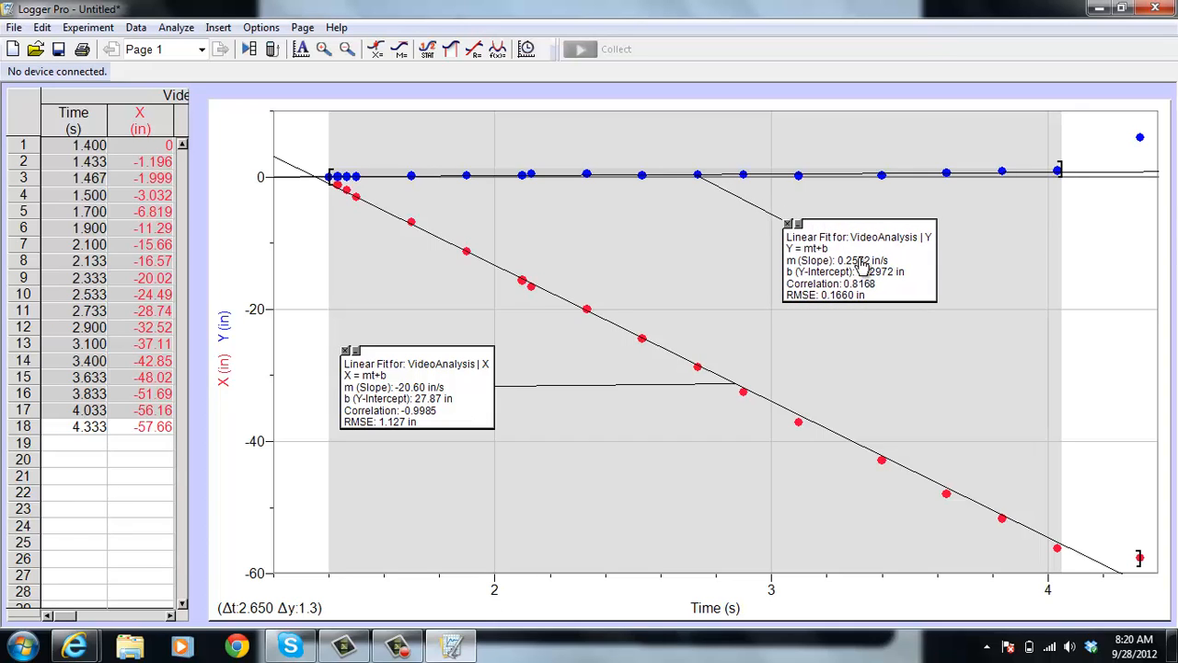